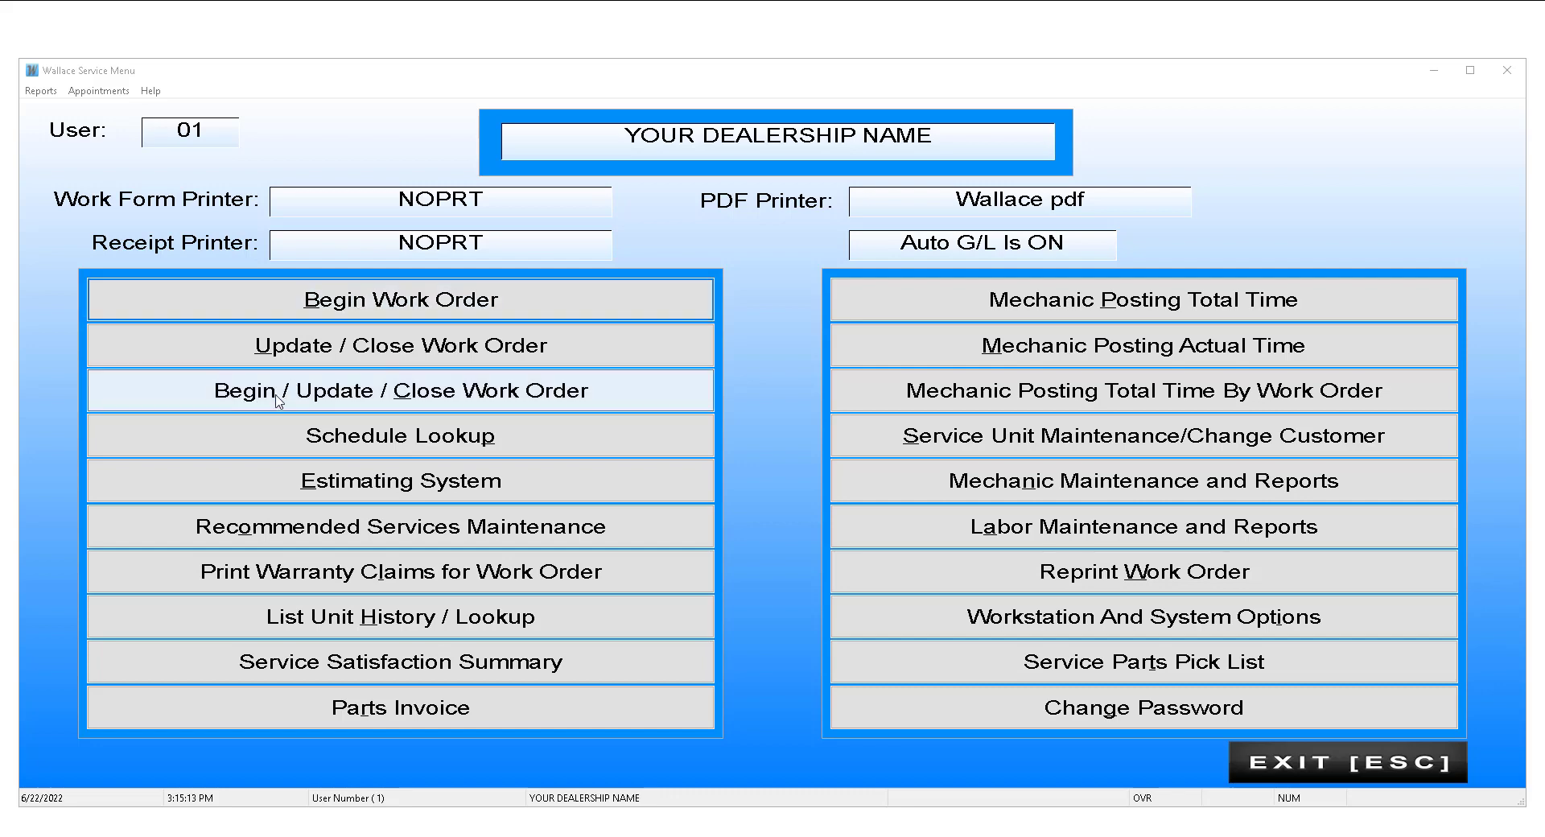
Step: Begin a new work order from the Wallace Service Menu
click(388, 302)
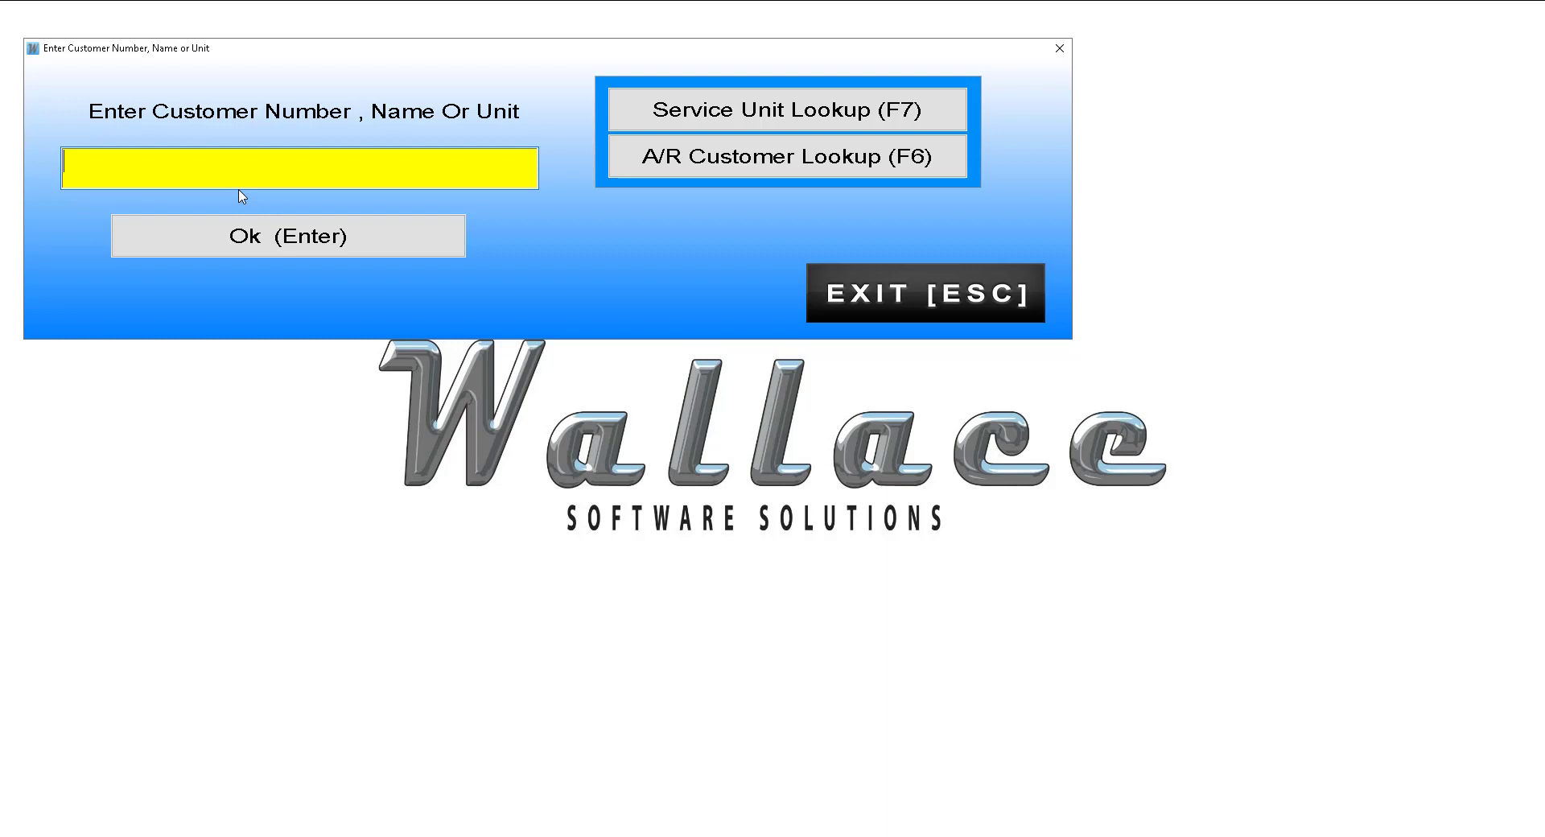
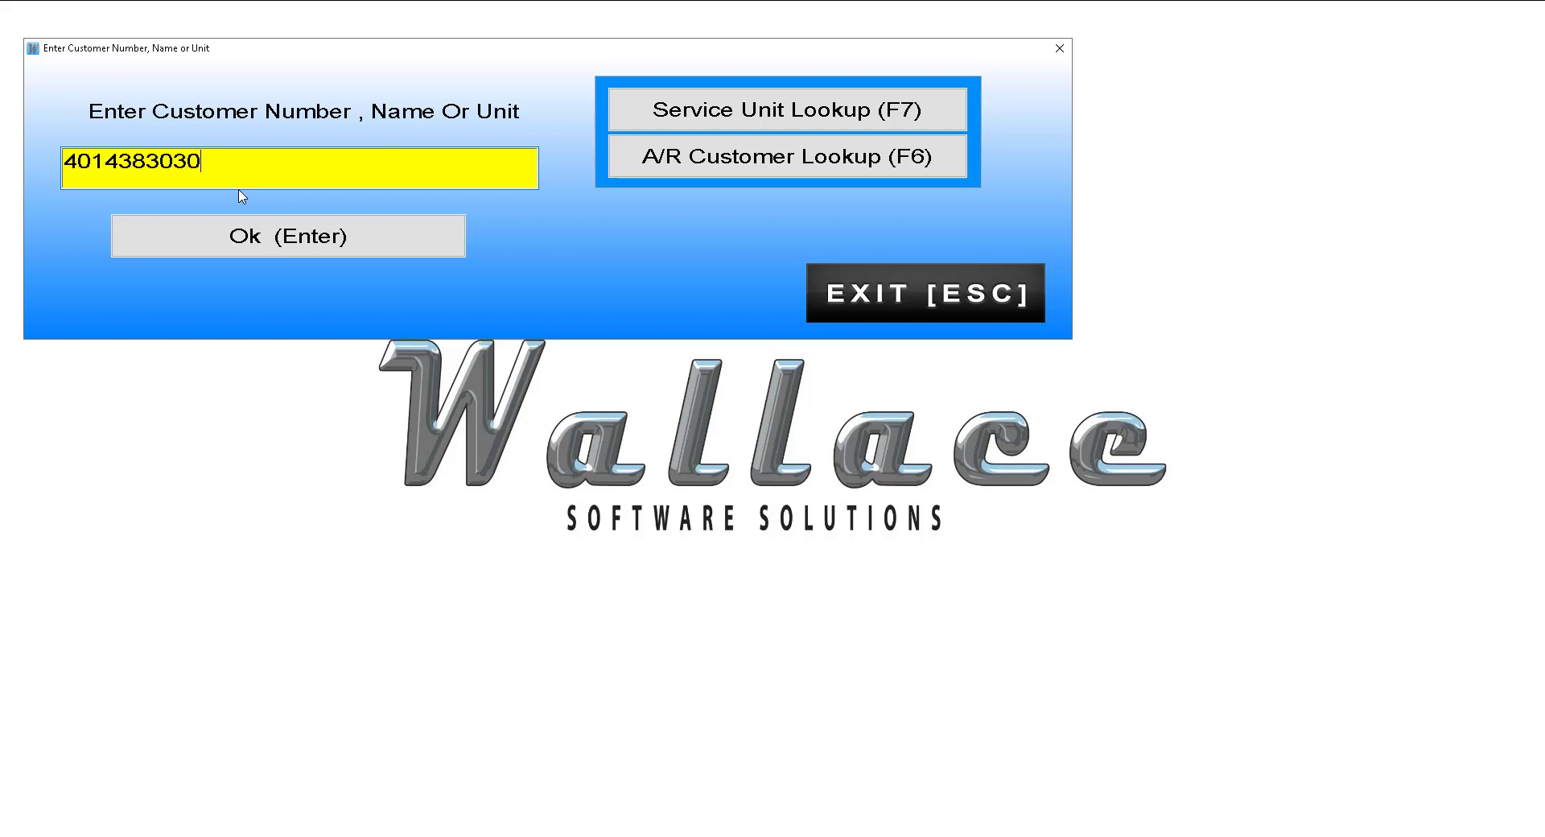
Step: Look up the customer's phone number, keyword-search unit history for TOM, and close with no match
key(Return)
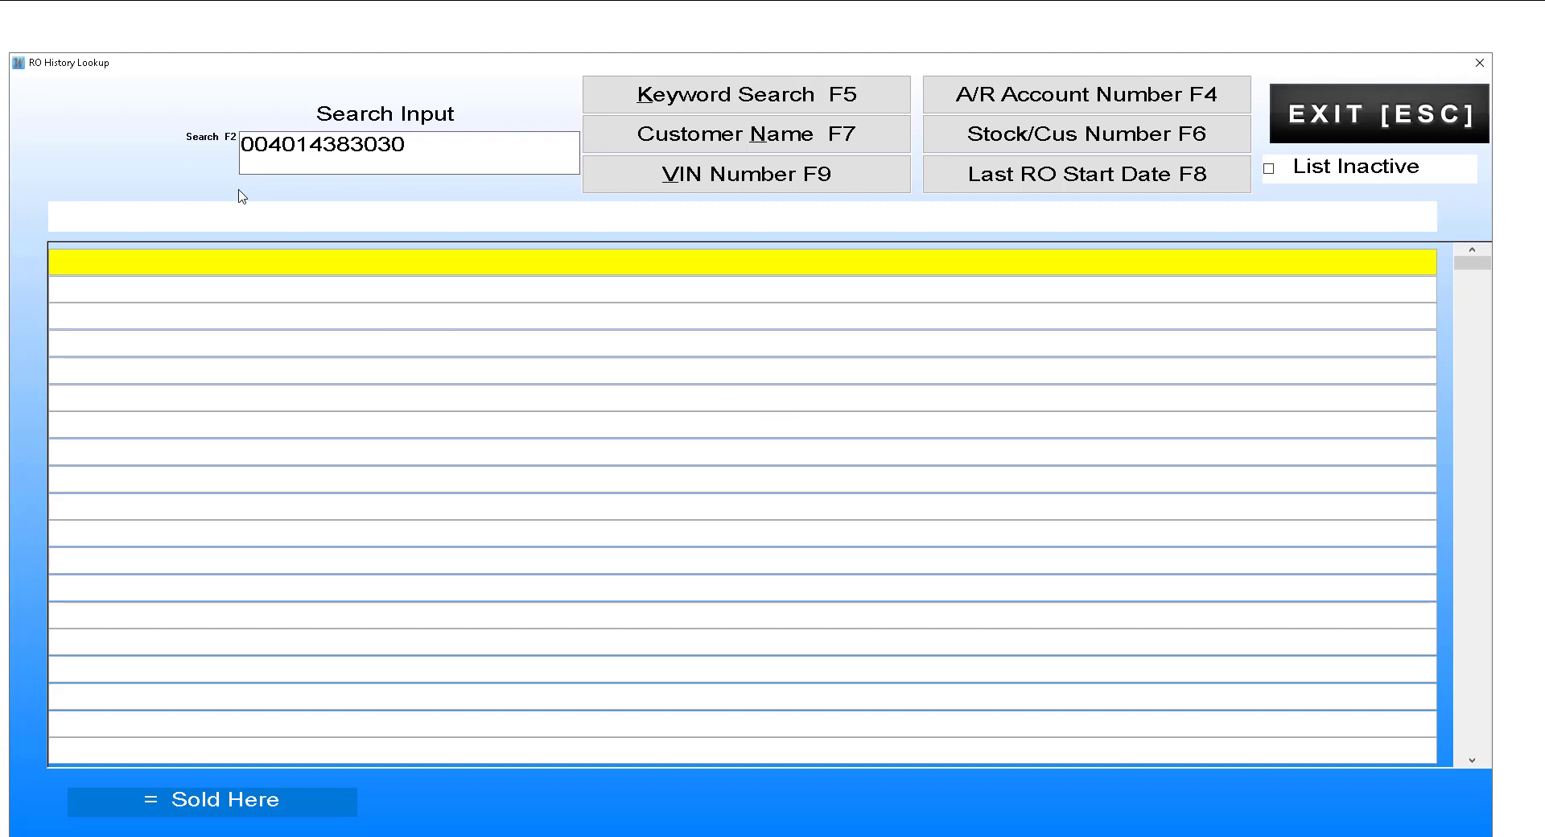
click(431, 145)
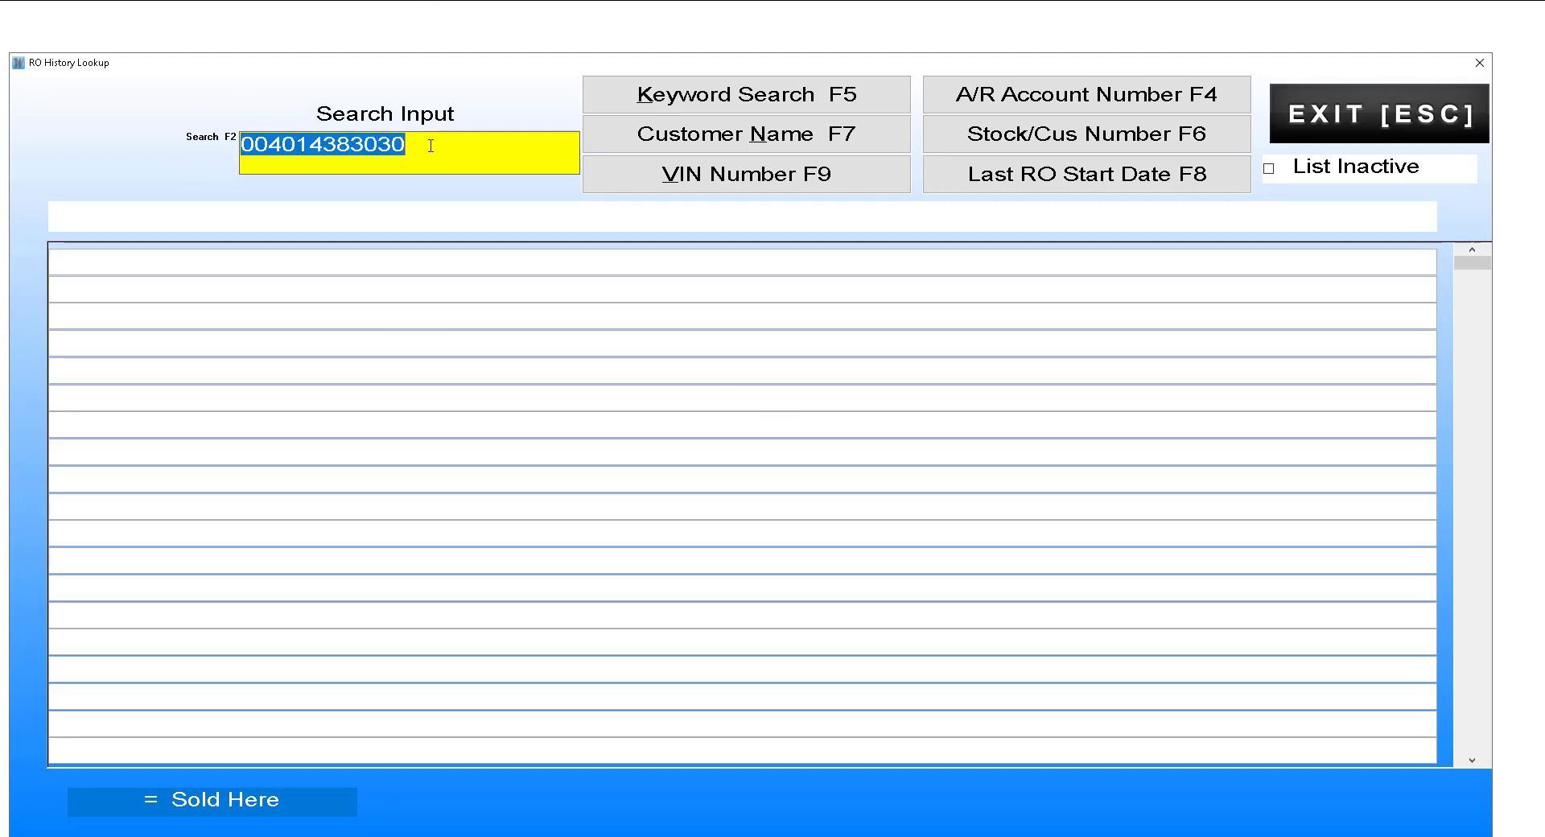
text(TOM)
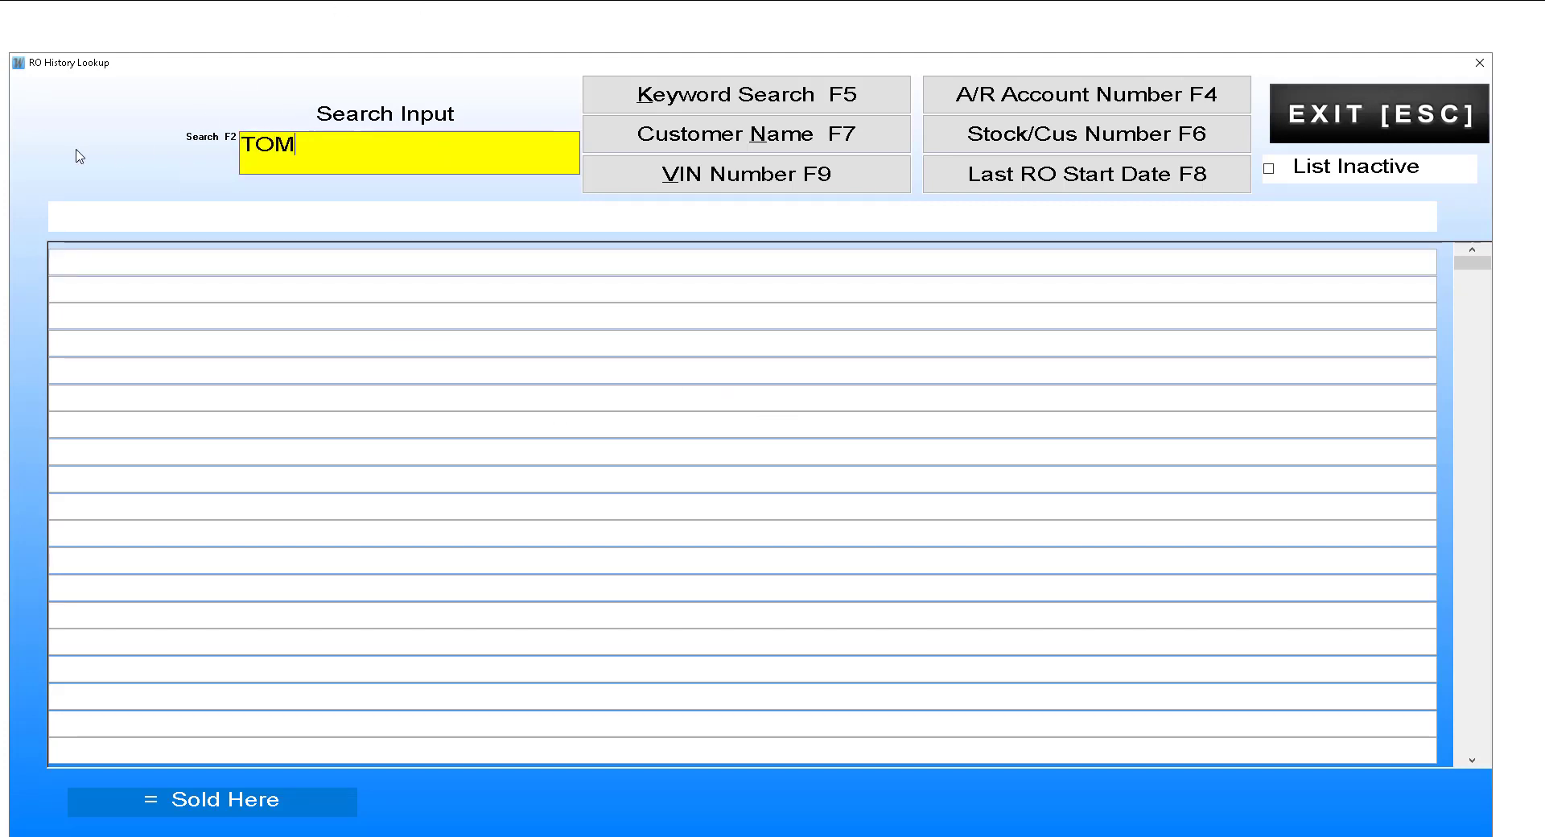
key(Return)
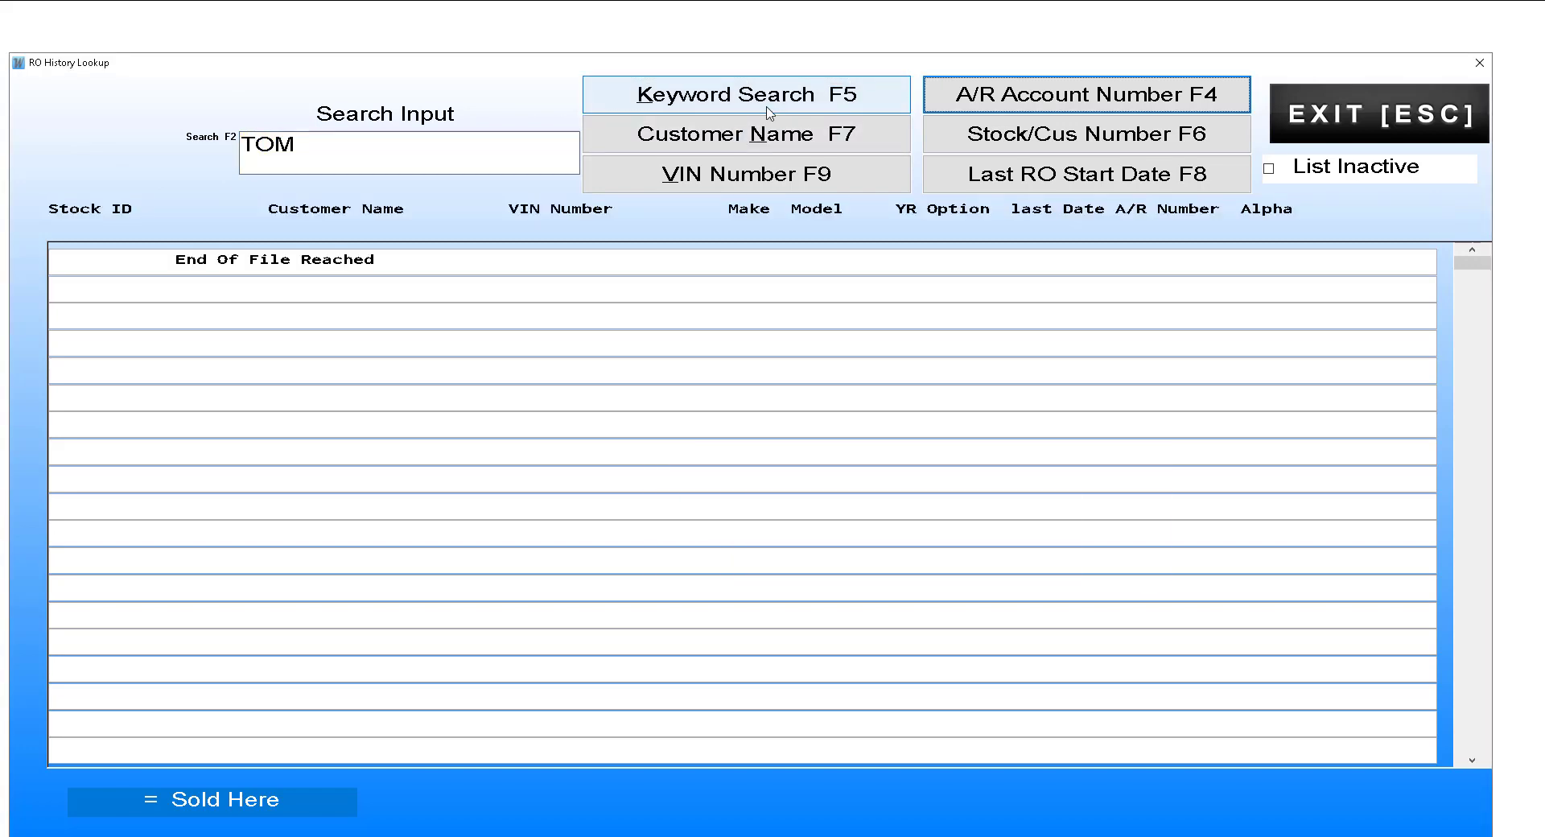
click(1465, 264)
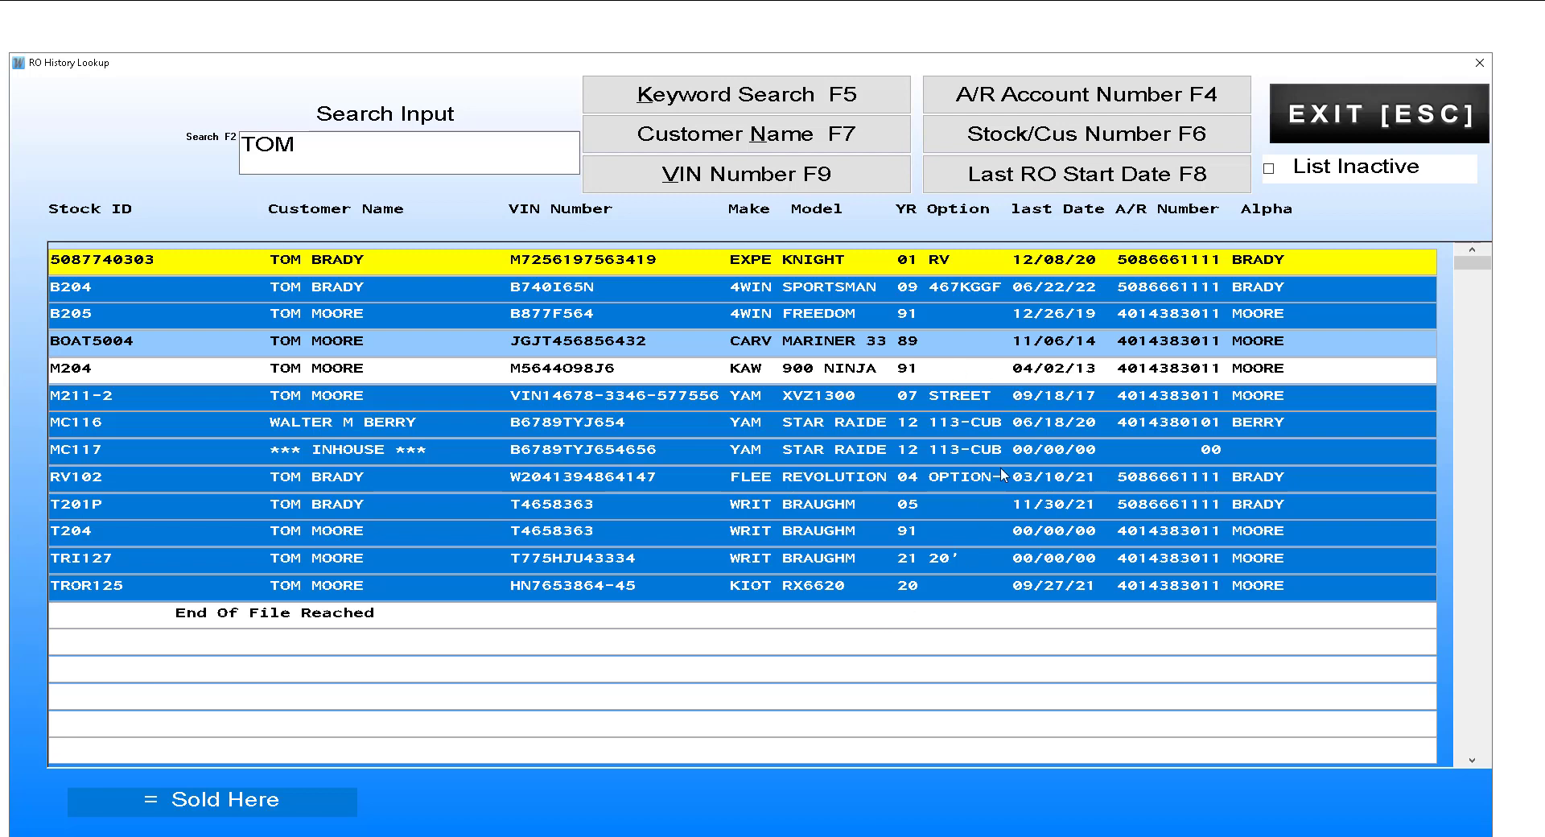
click(1358, 115)
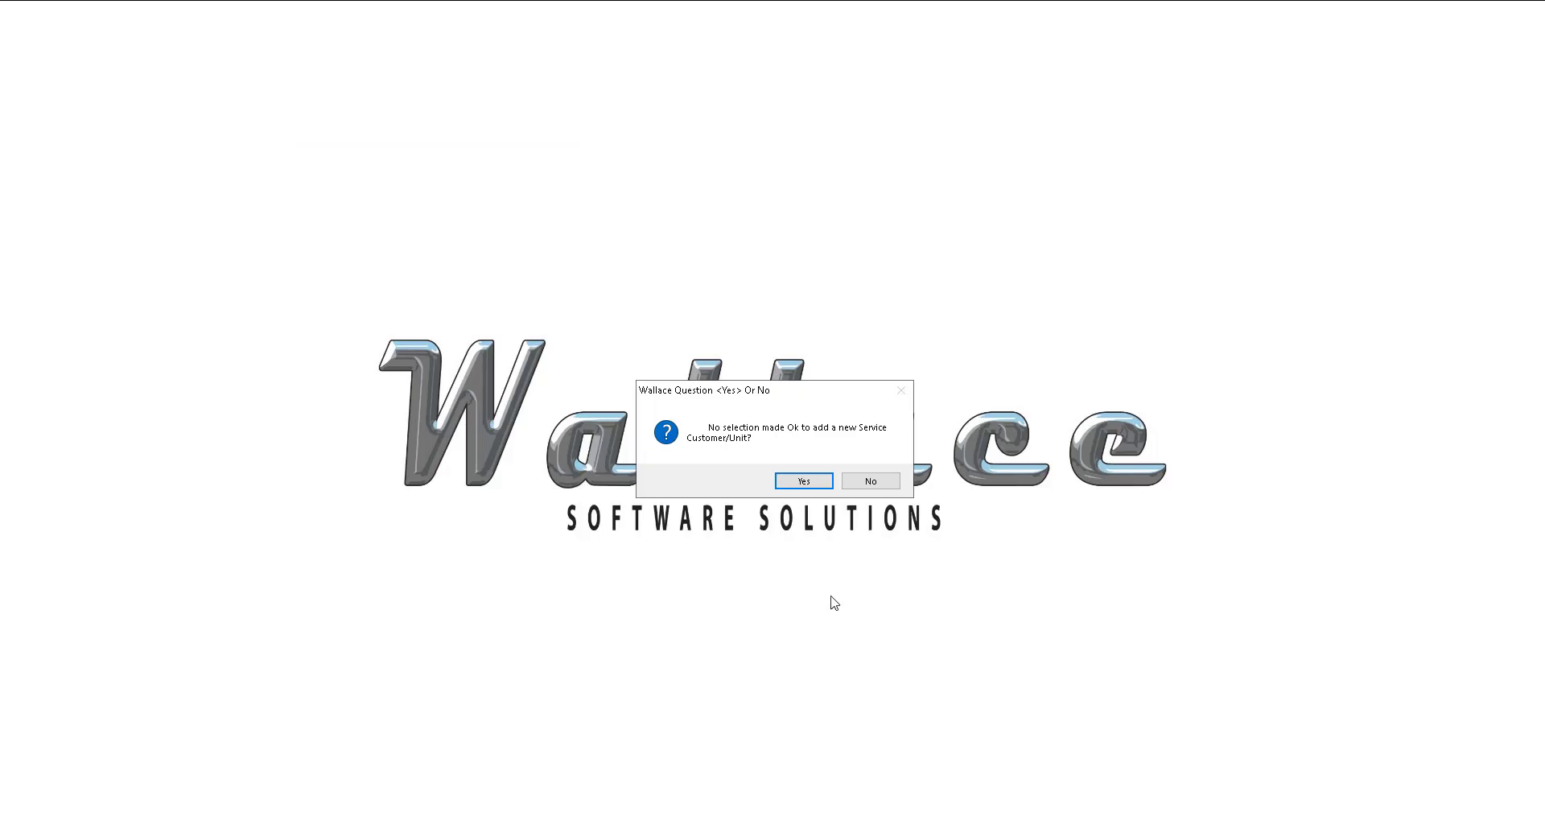
Step: Accept adding a service customer, find no A/R match for TOM, and approve adding to A/R
click(804, 481)
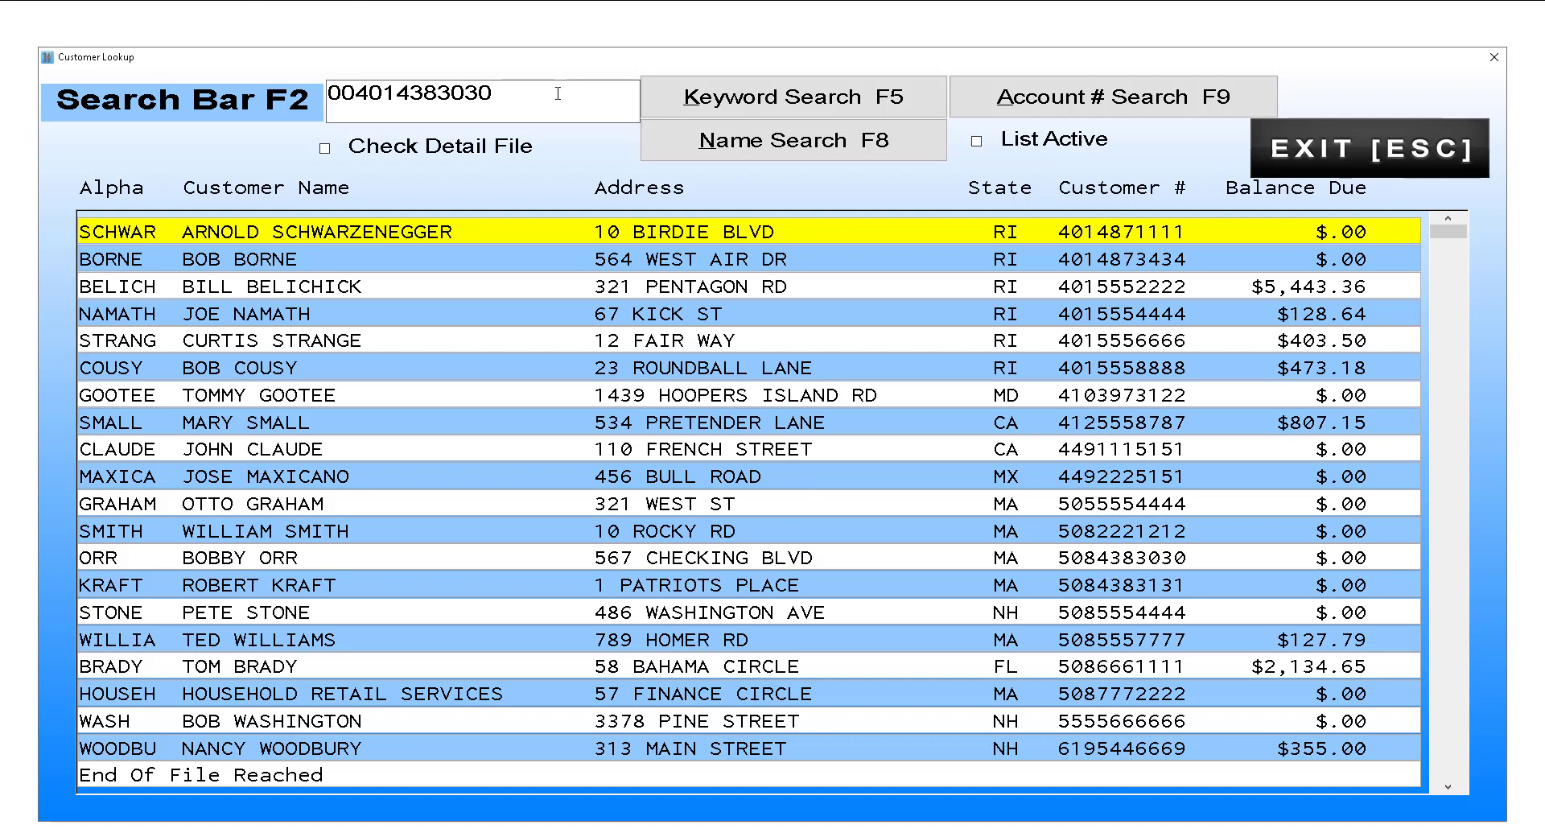
click(297, 105)
text(TOM)
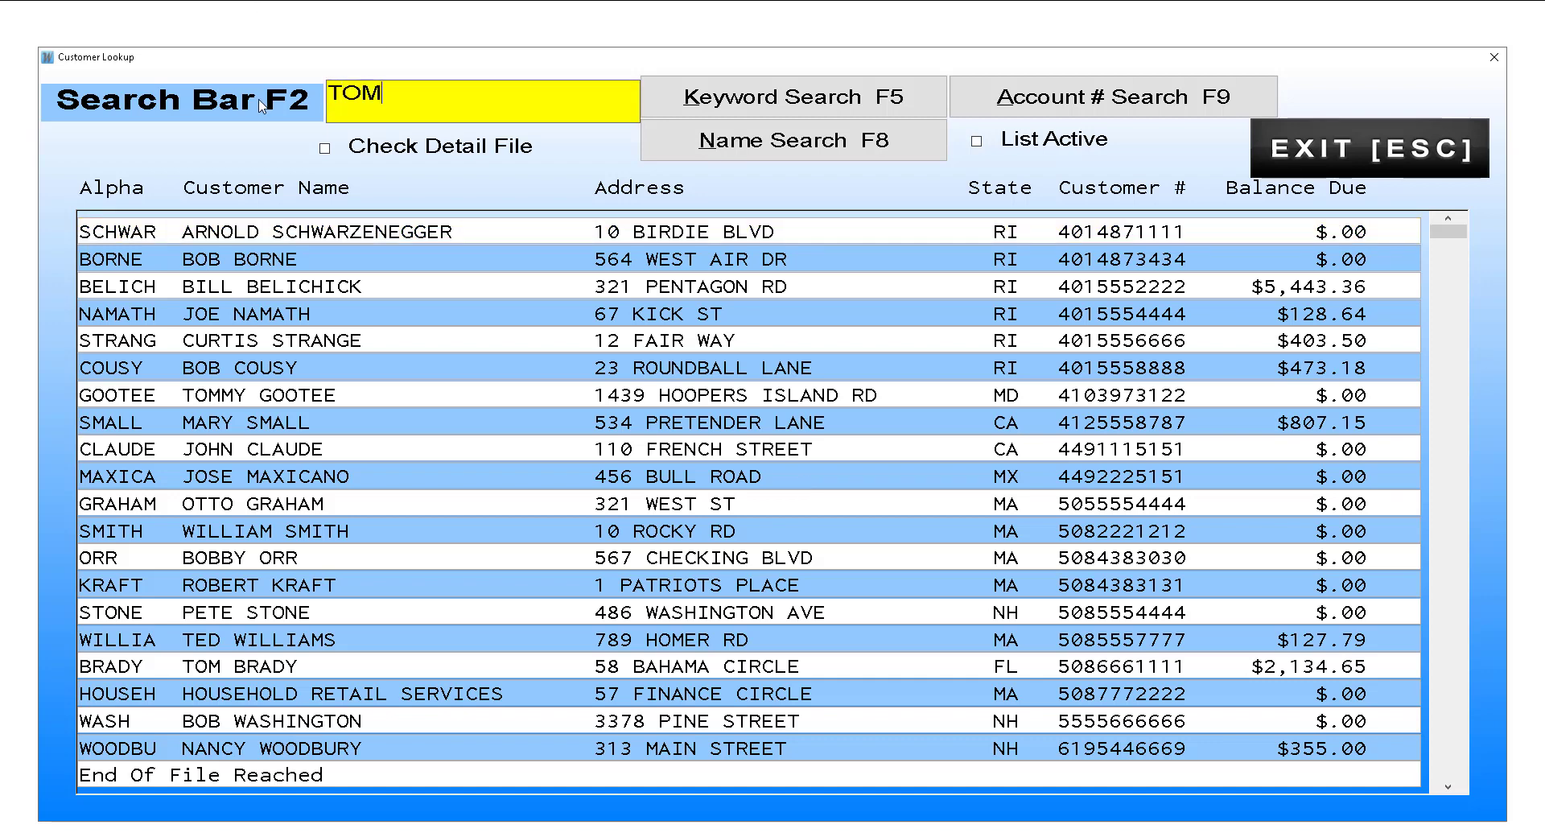
click(860, 105)
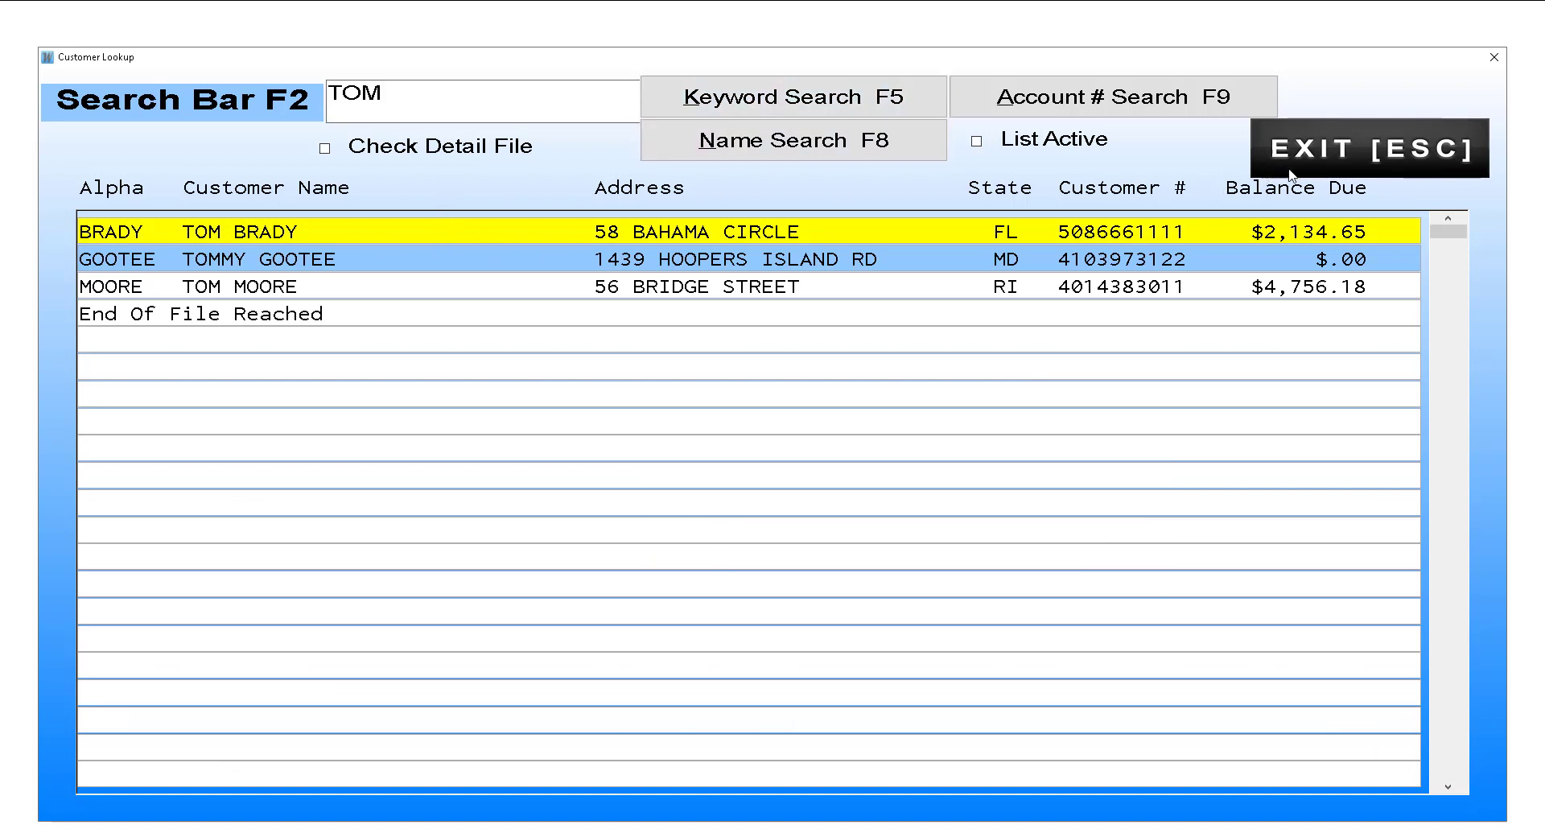
click(1372, 148)
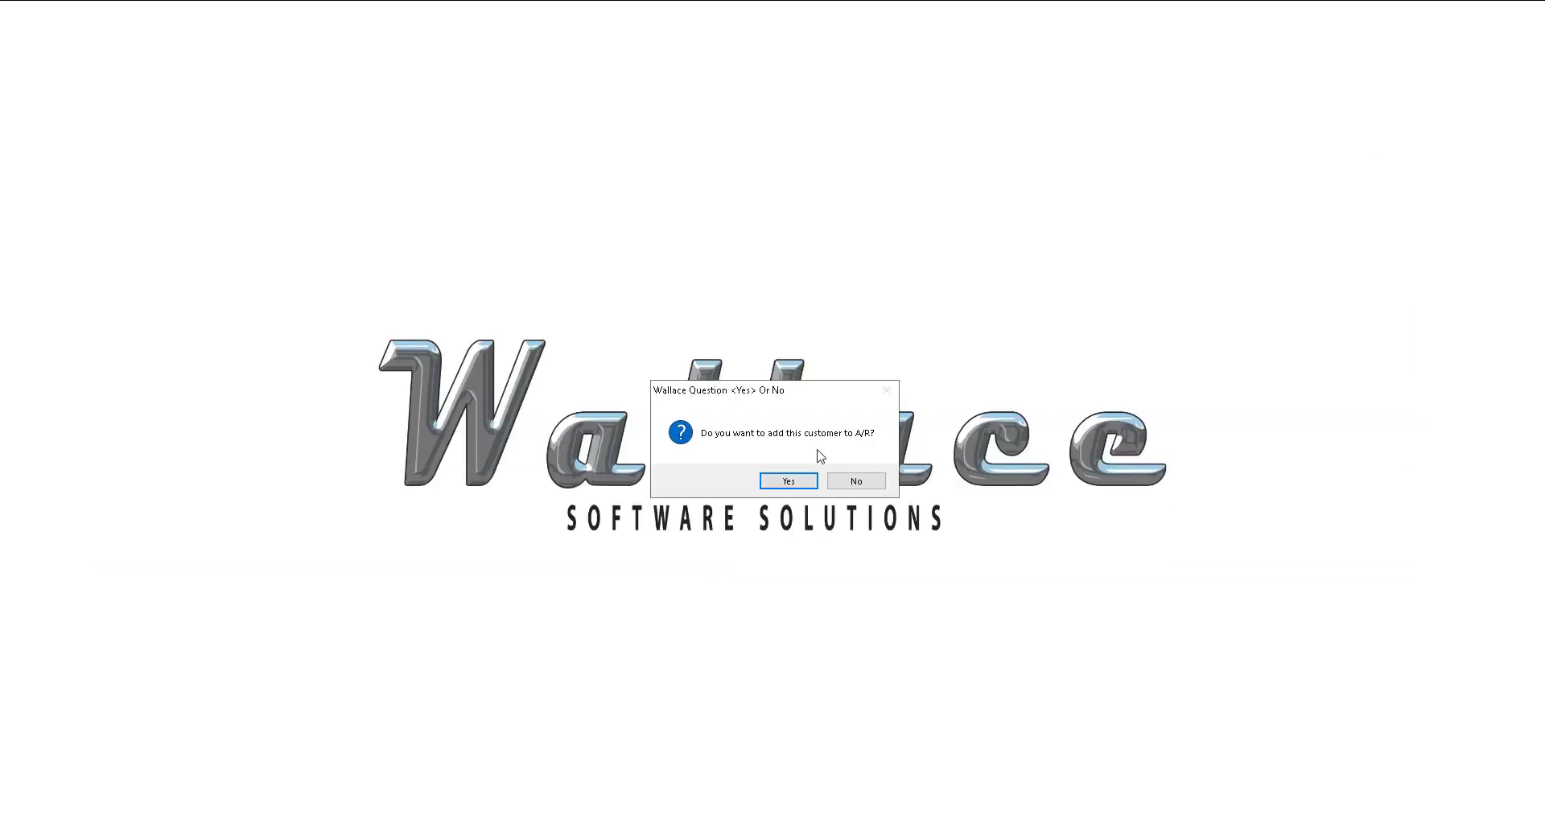
click(787, 481)
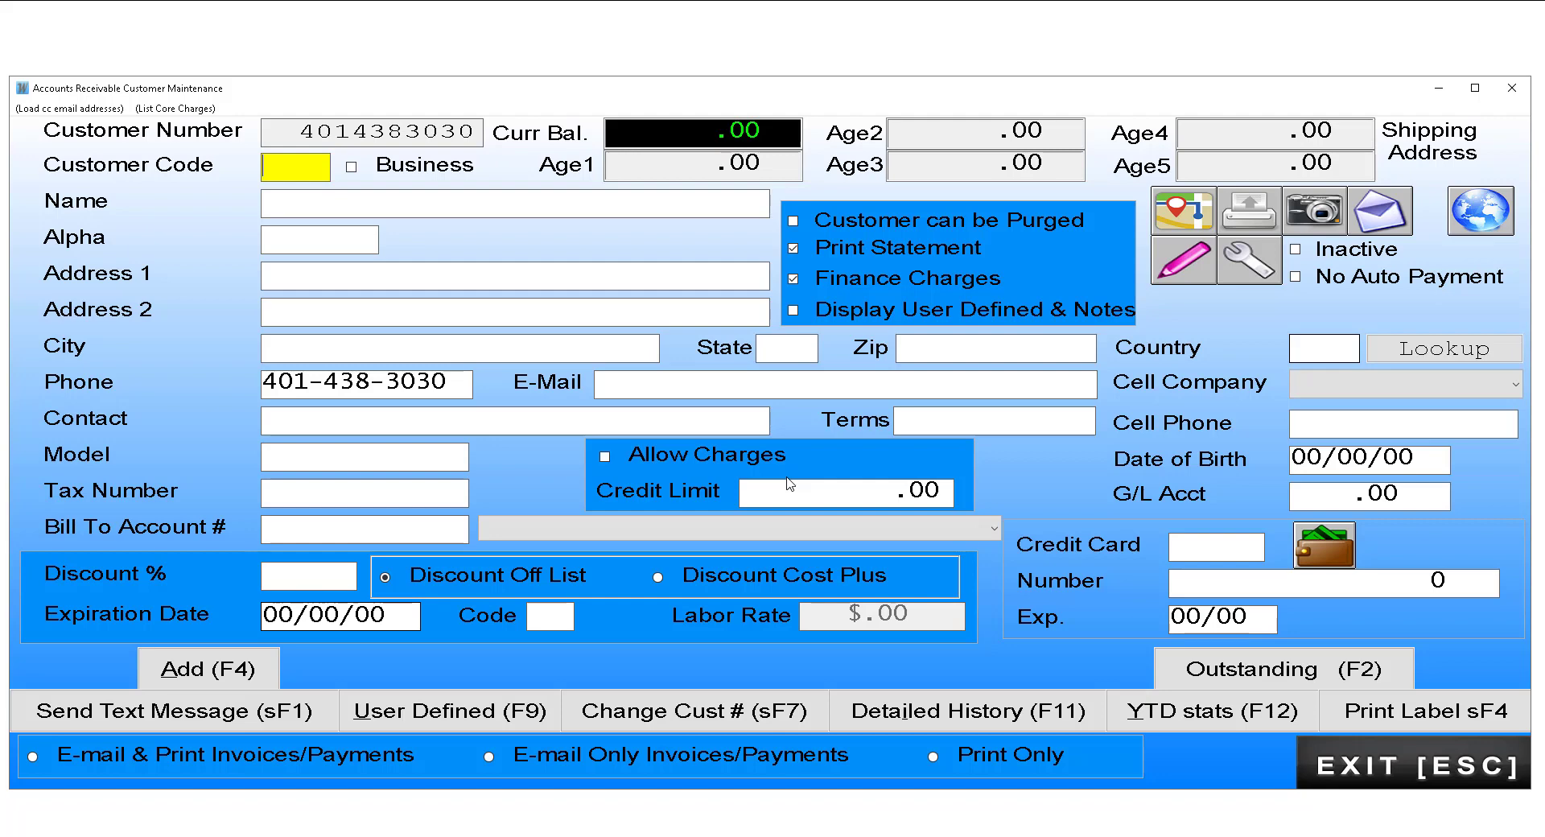
Step: Enter name NEW CUST, alpha CUST, the zip code that fills city and state, and an e-mail value
key(Tab)
key(Tab)
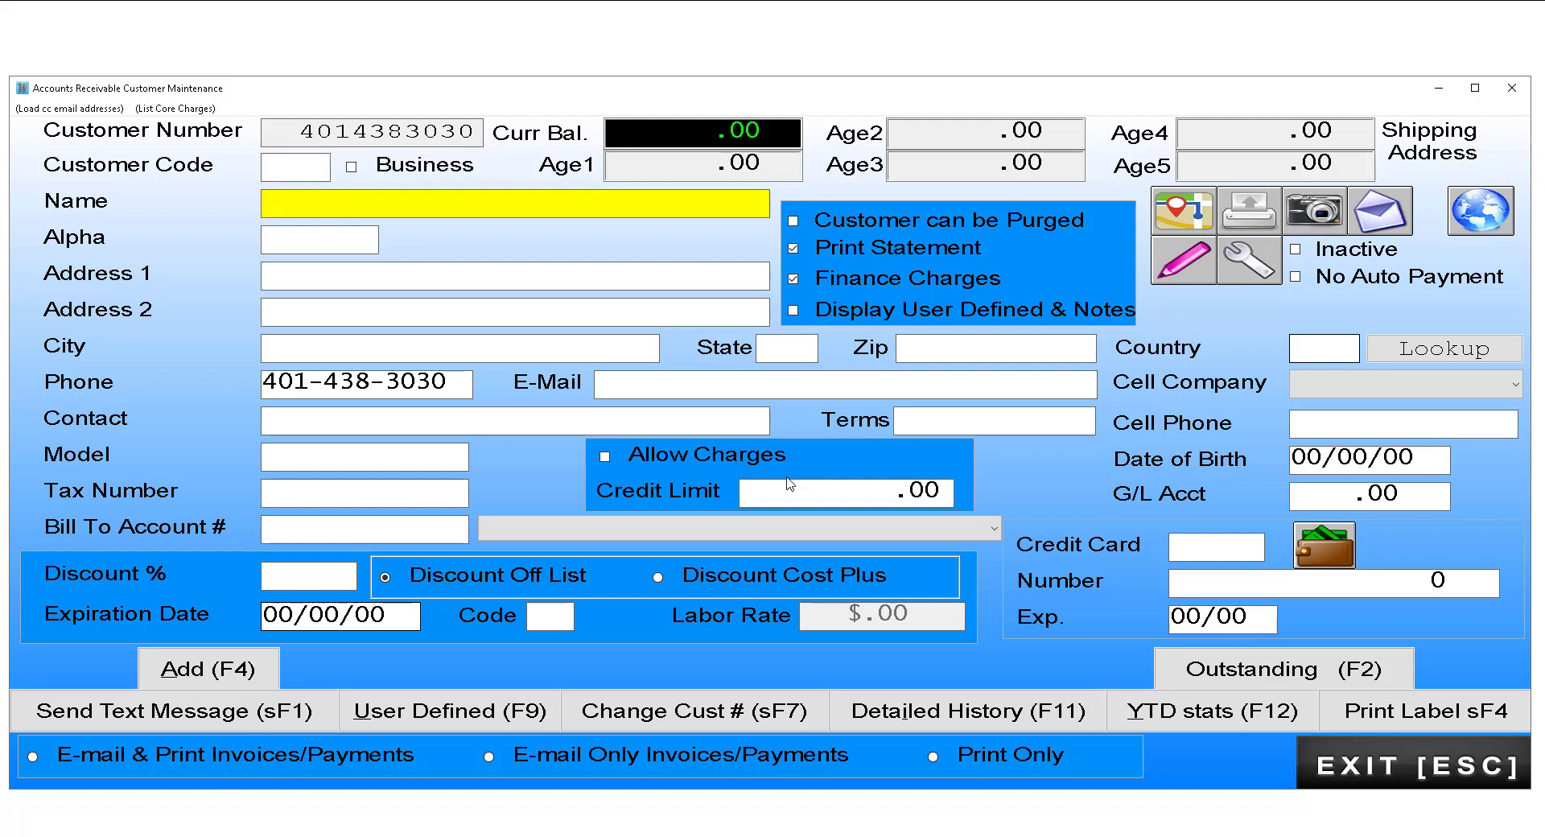
text(NEW CUST)
key(Return)
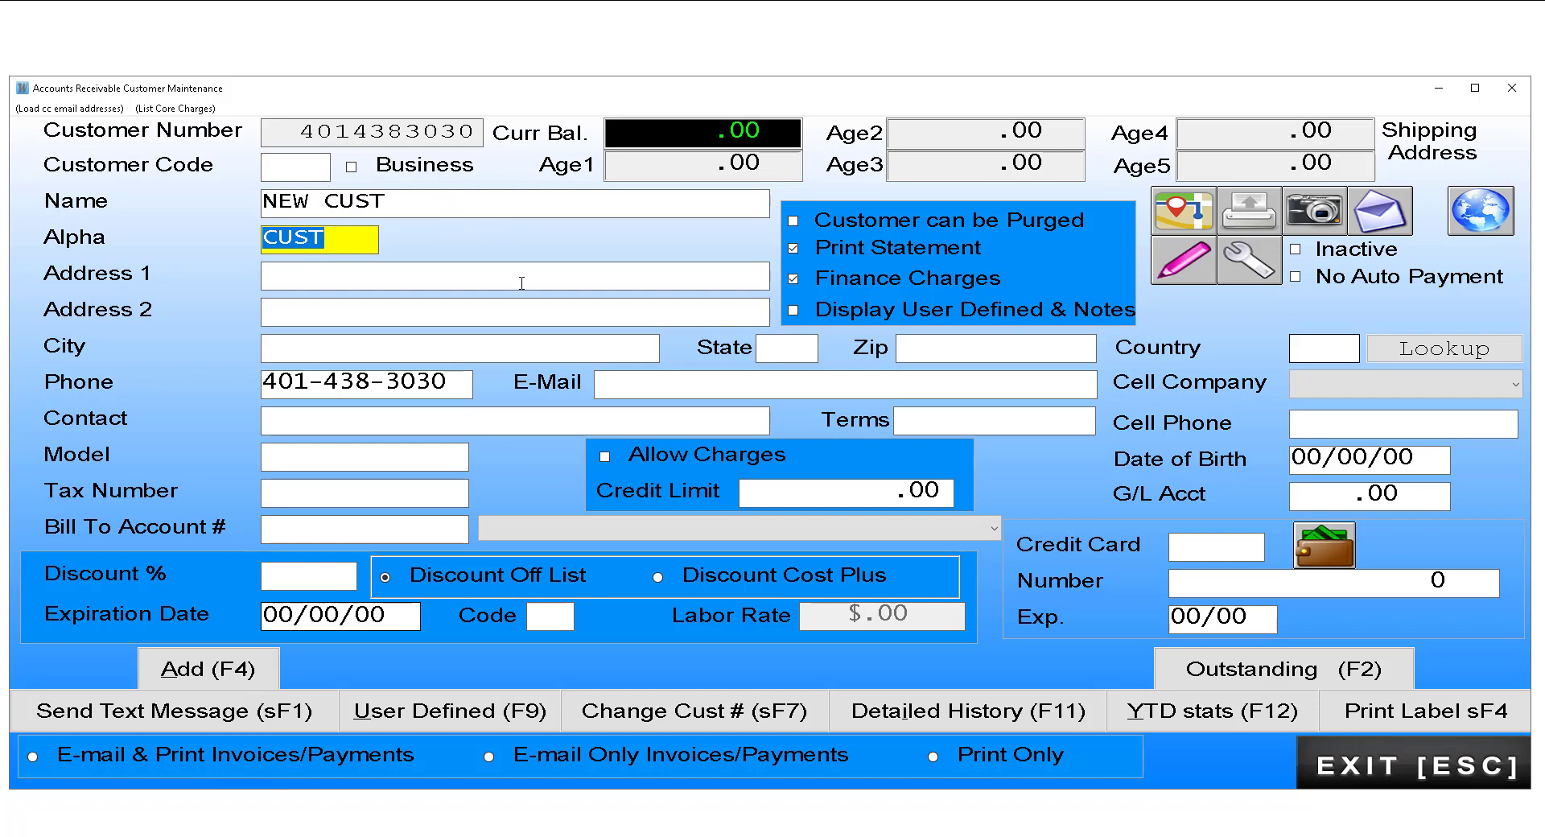
click(898, 348)
text(02915)
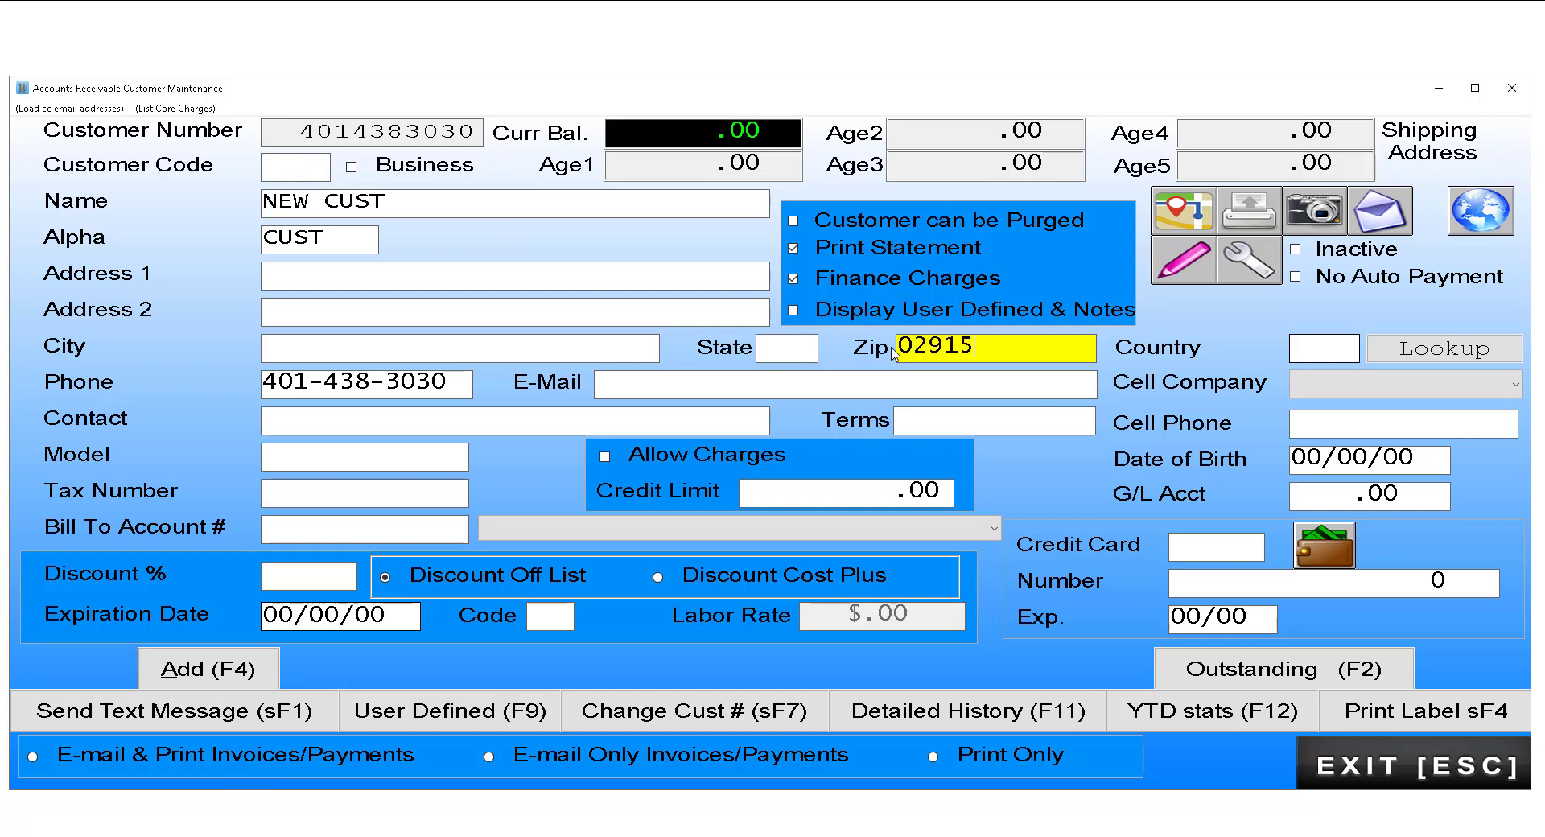
key(Return)
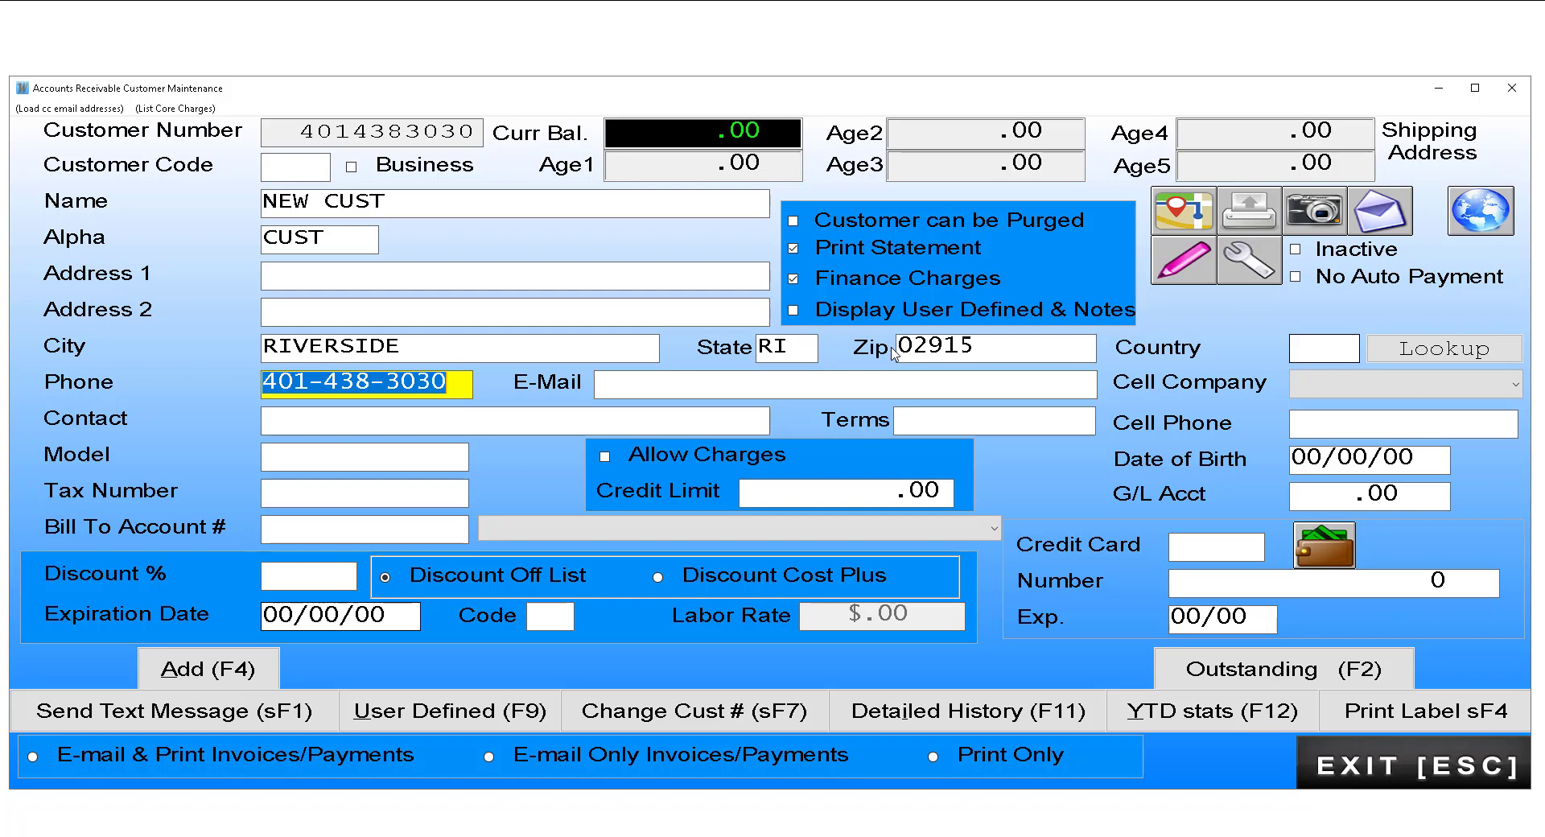
click(637, 388)
text(23424234)
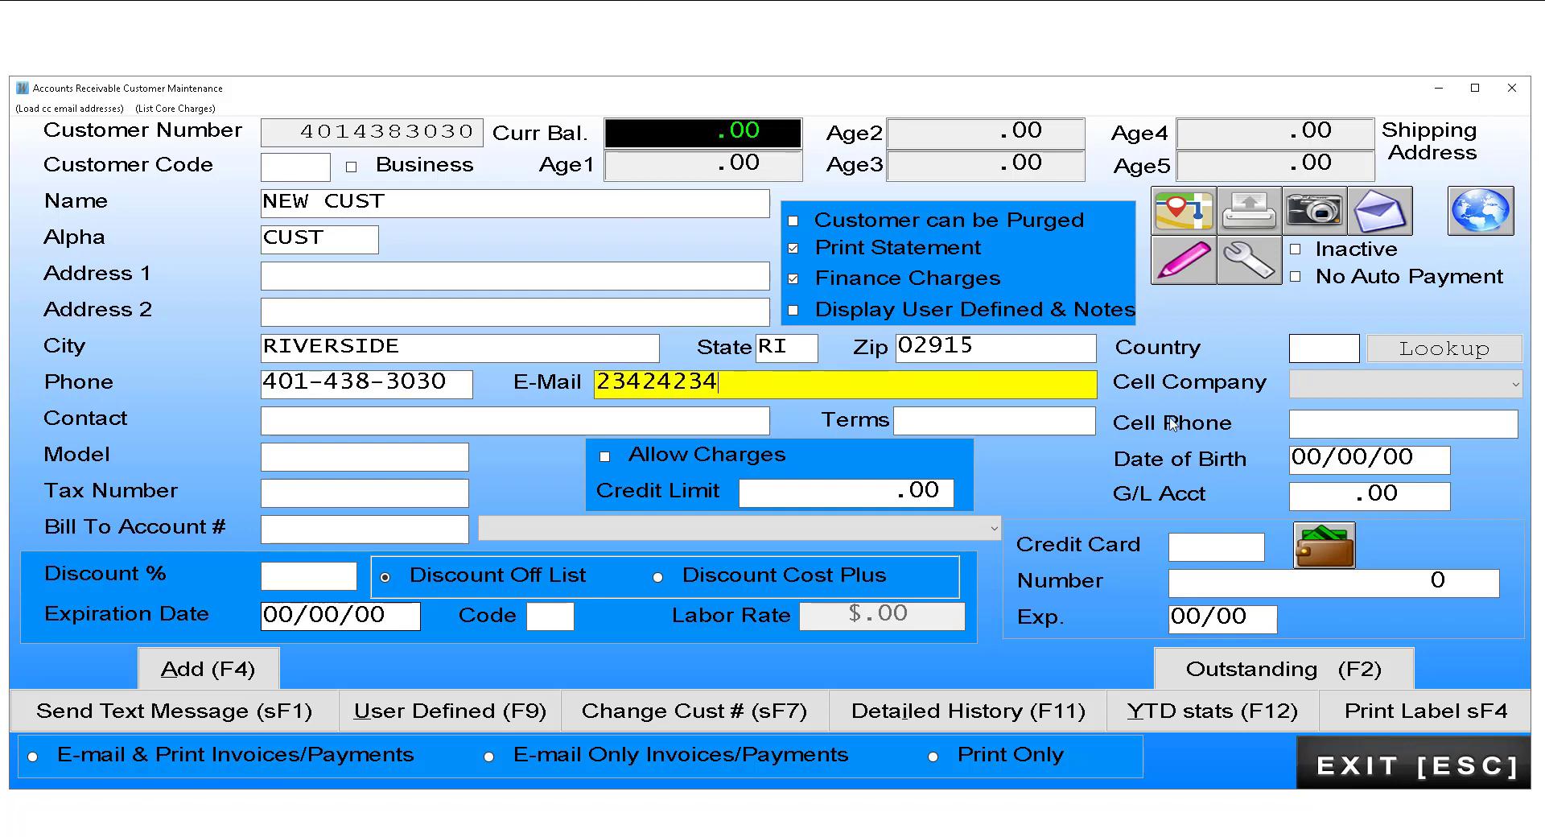
click(1359, 434)
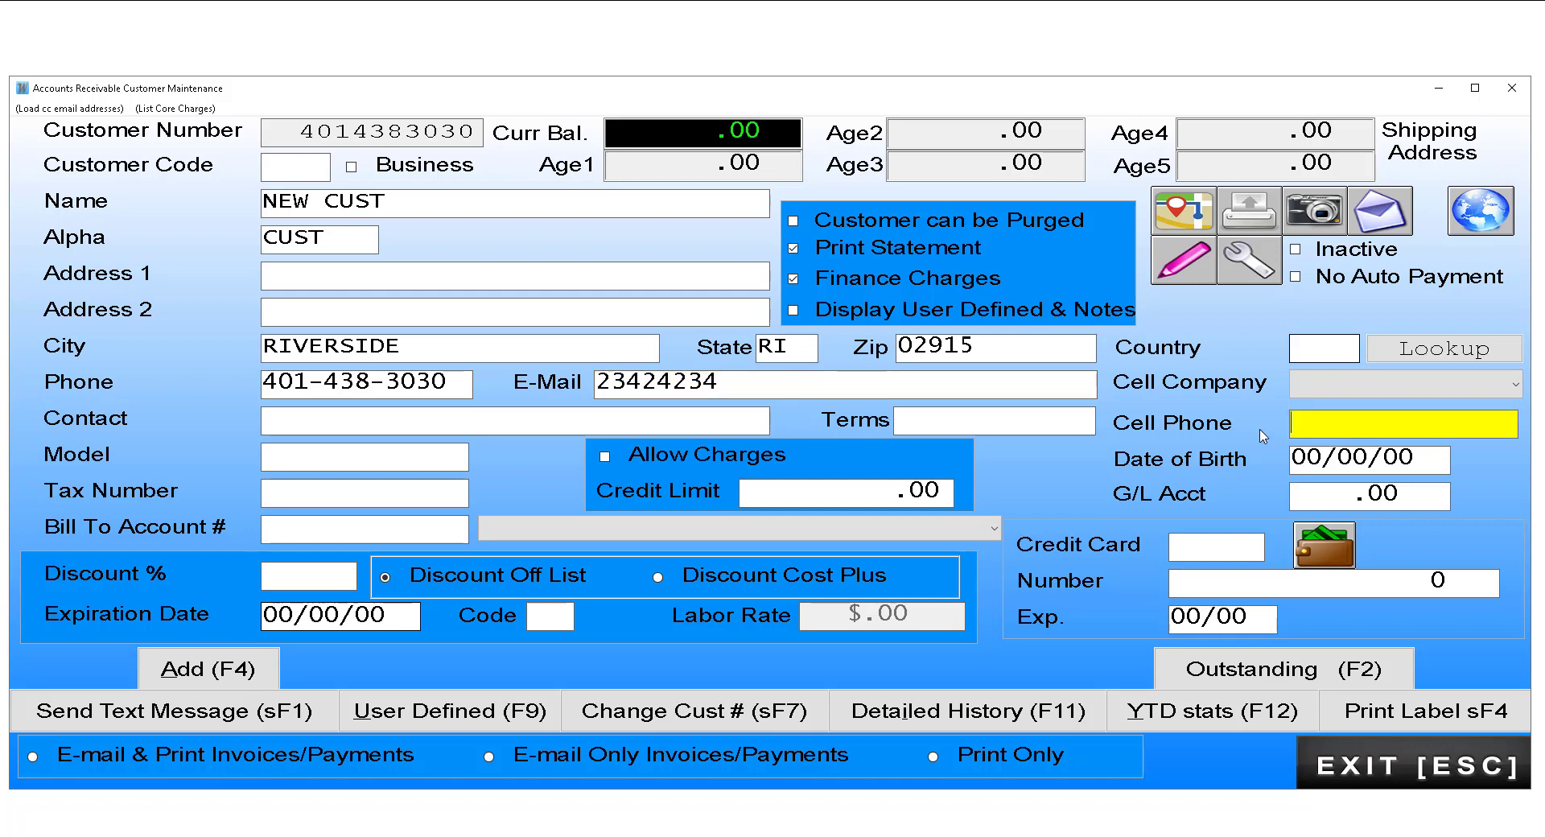
Step: Set the cell company to Verizon, add NEW CUST to accounts receivable, and exit maintenance
click(1520, 384)
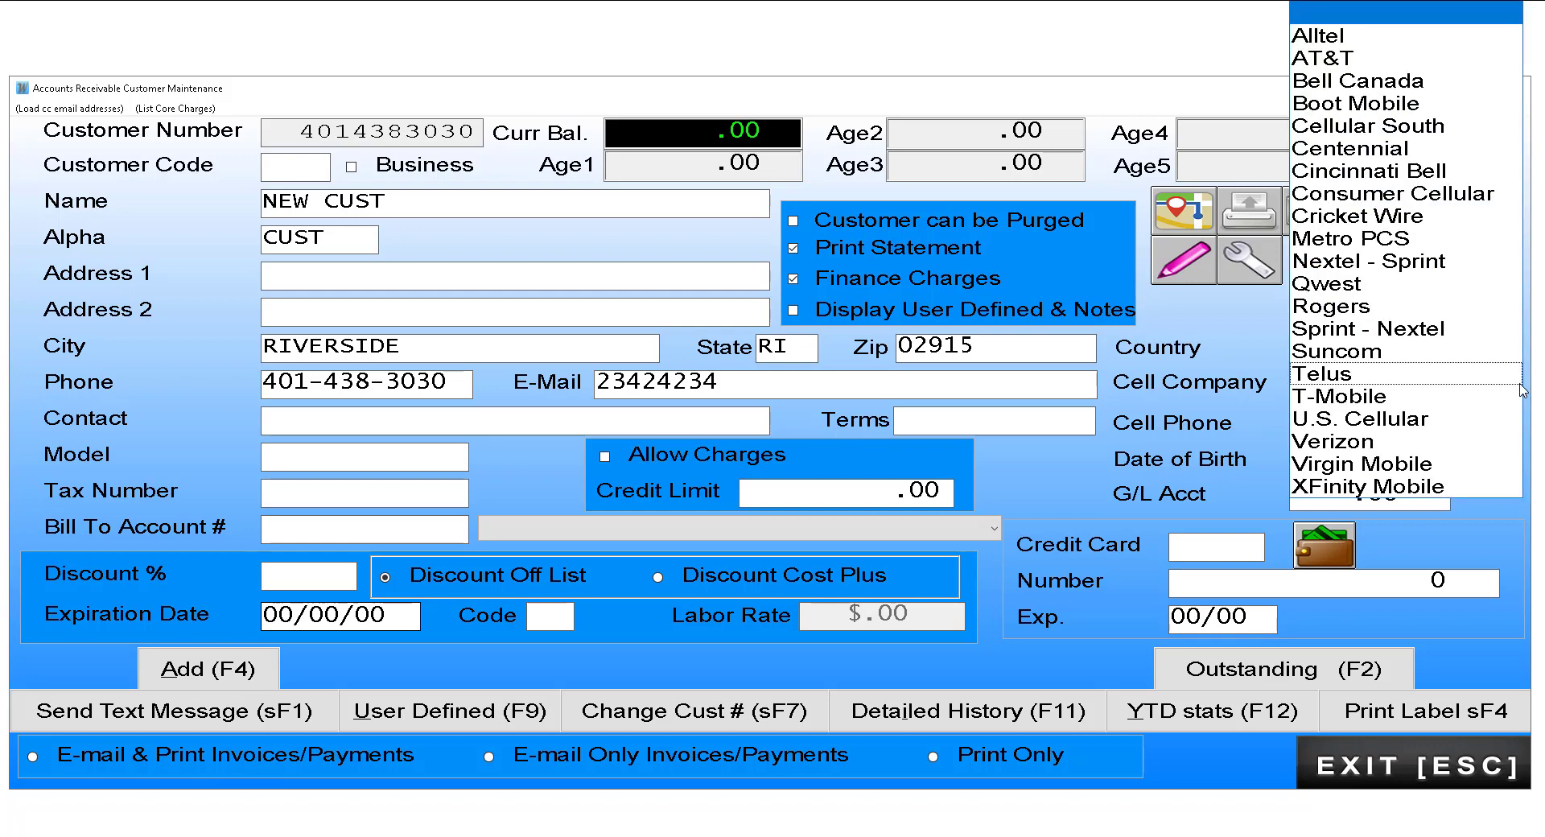
click(1326, 448)
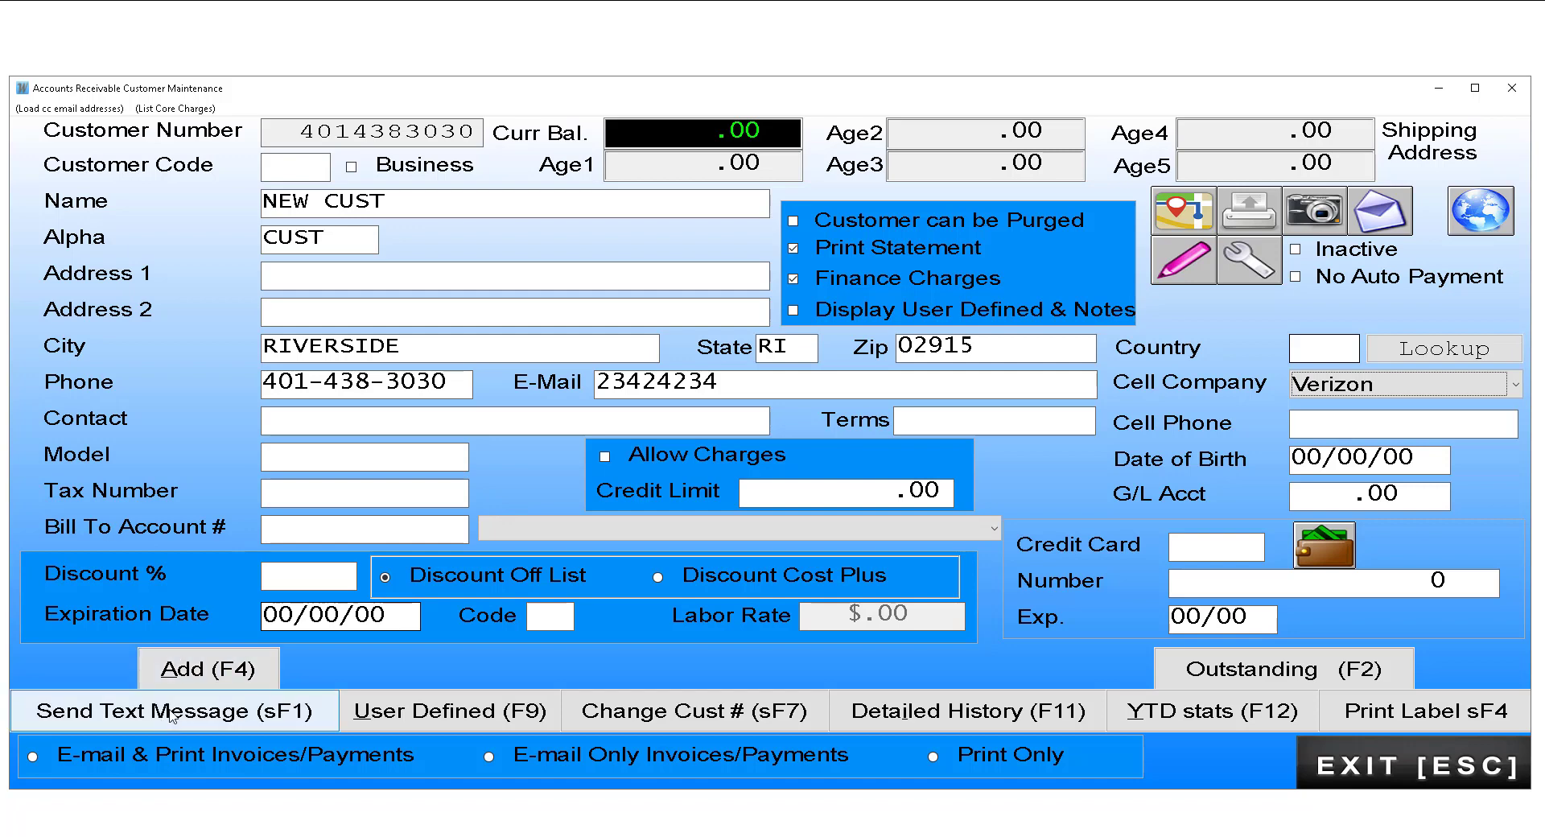
click(236, 670)
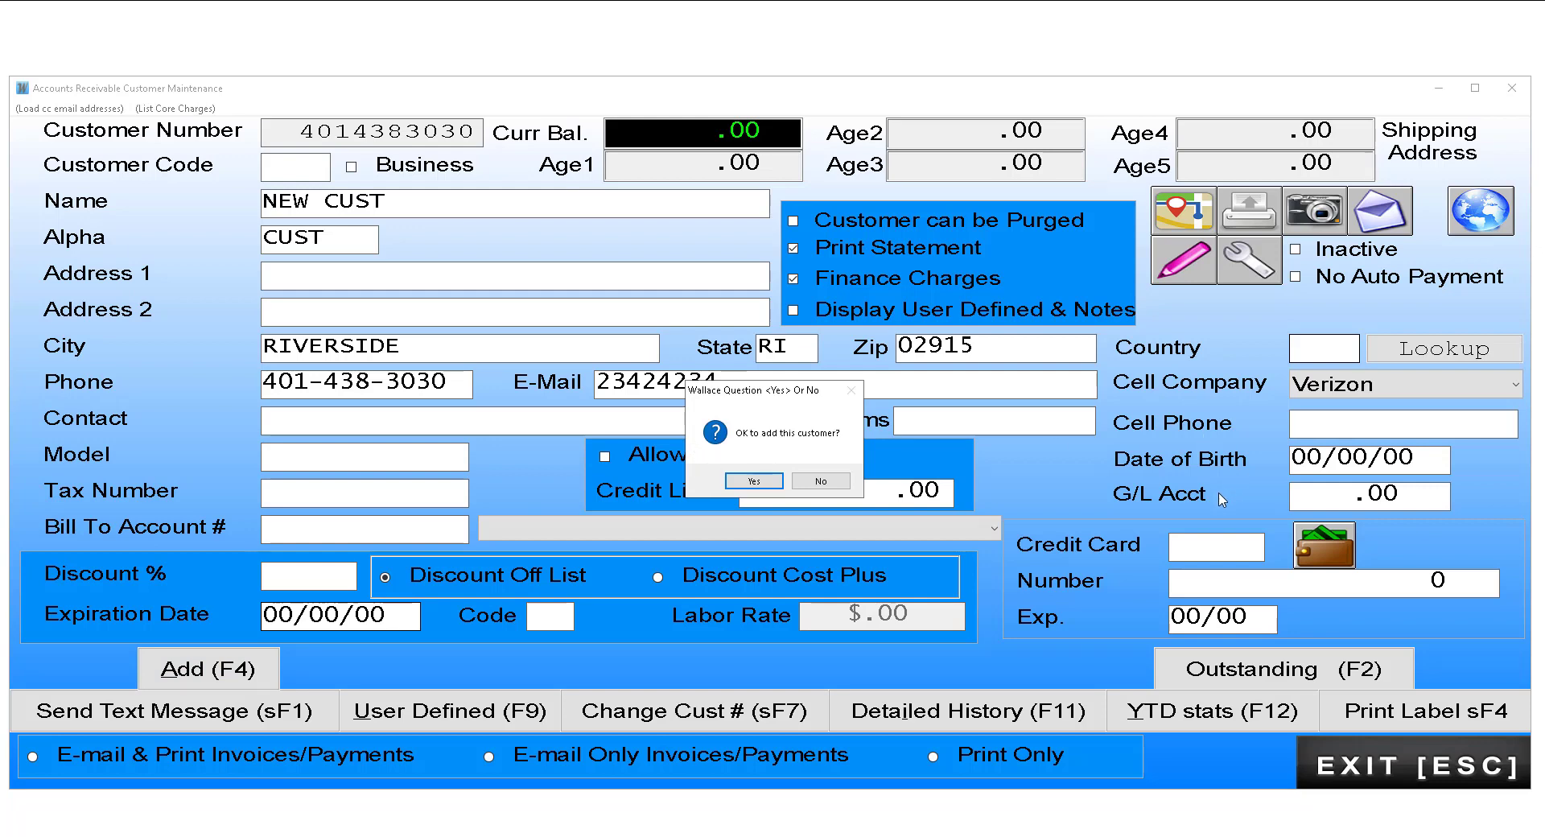
key(Return)
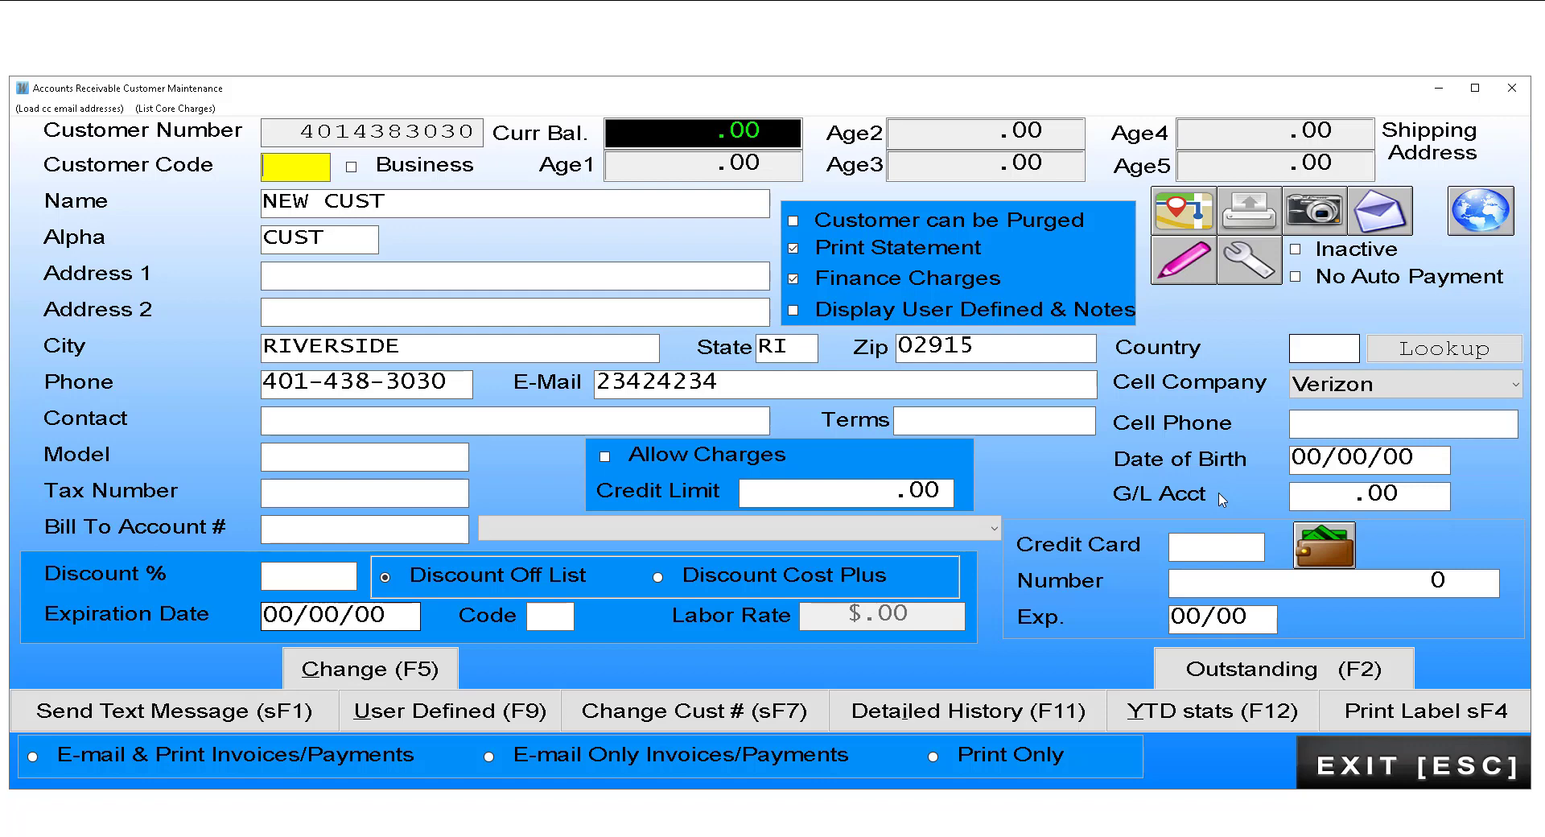
key(Escape)
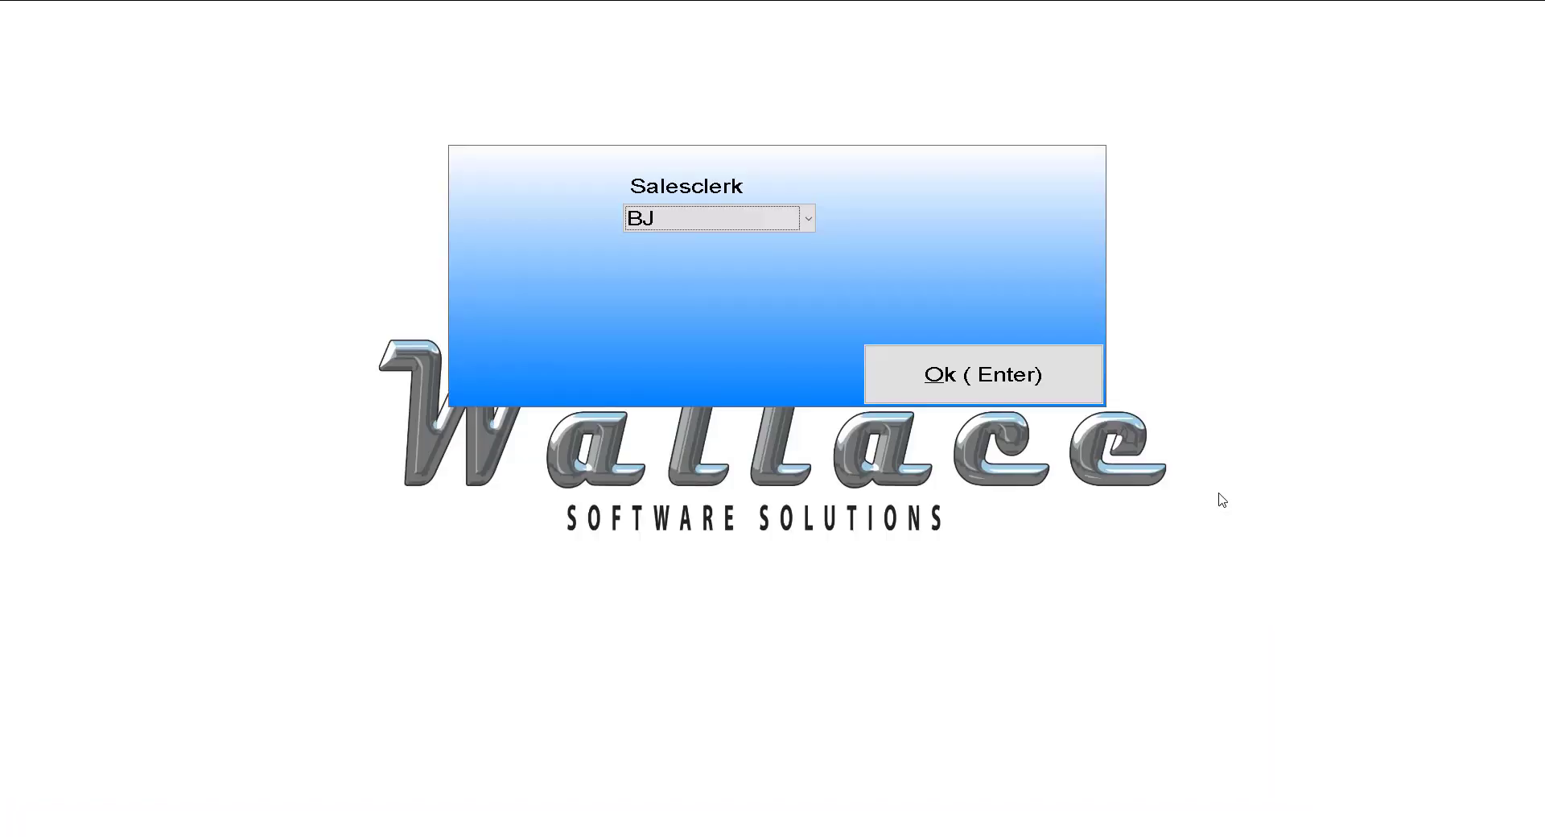
Step: Accept salesclerk BJ and set the unit make to 4WIN-4WINNS BOATS and type BOAT-BOAT
key(Return)
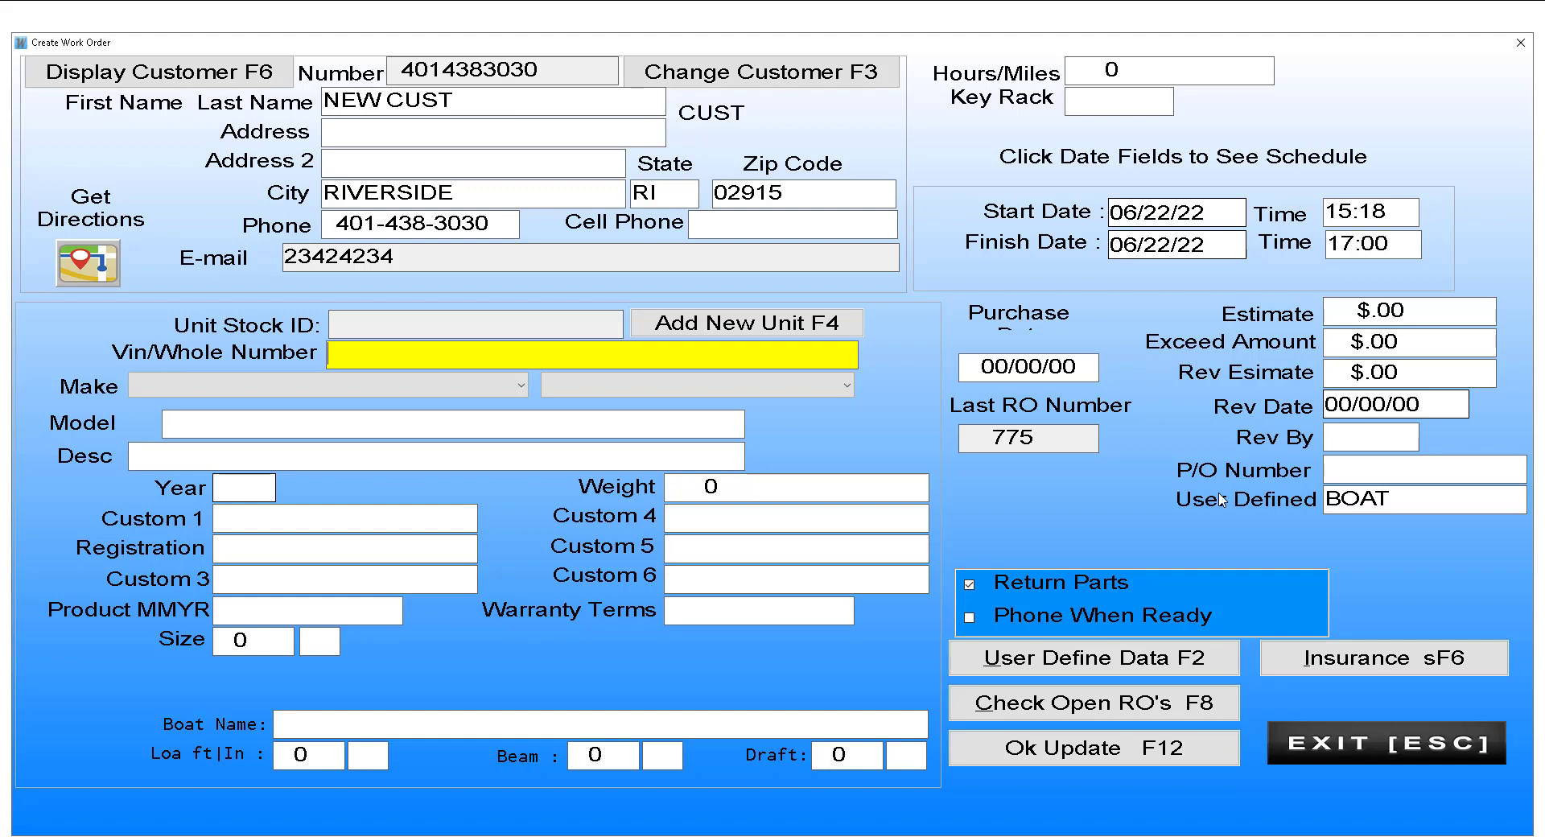
key(Tab)
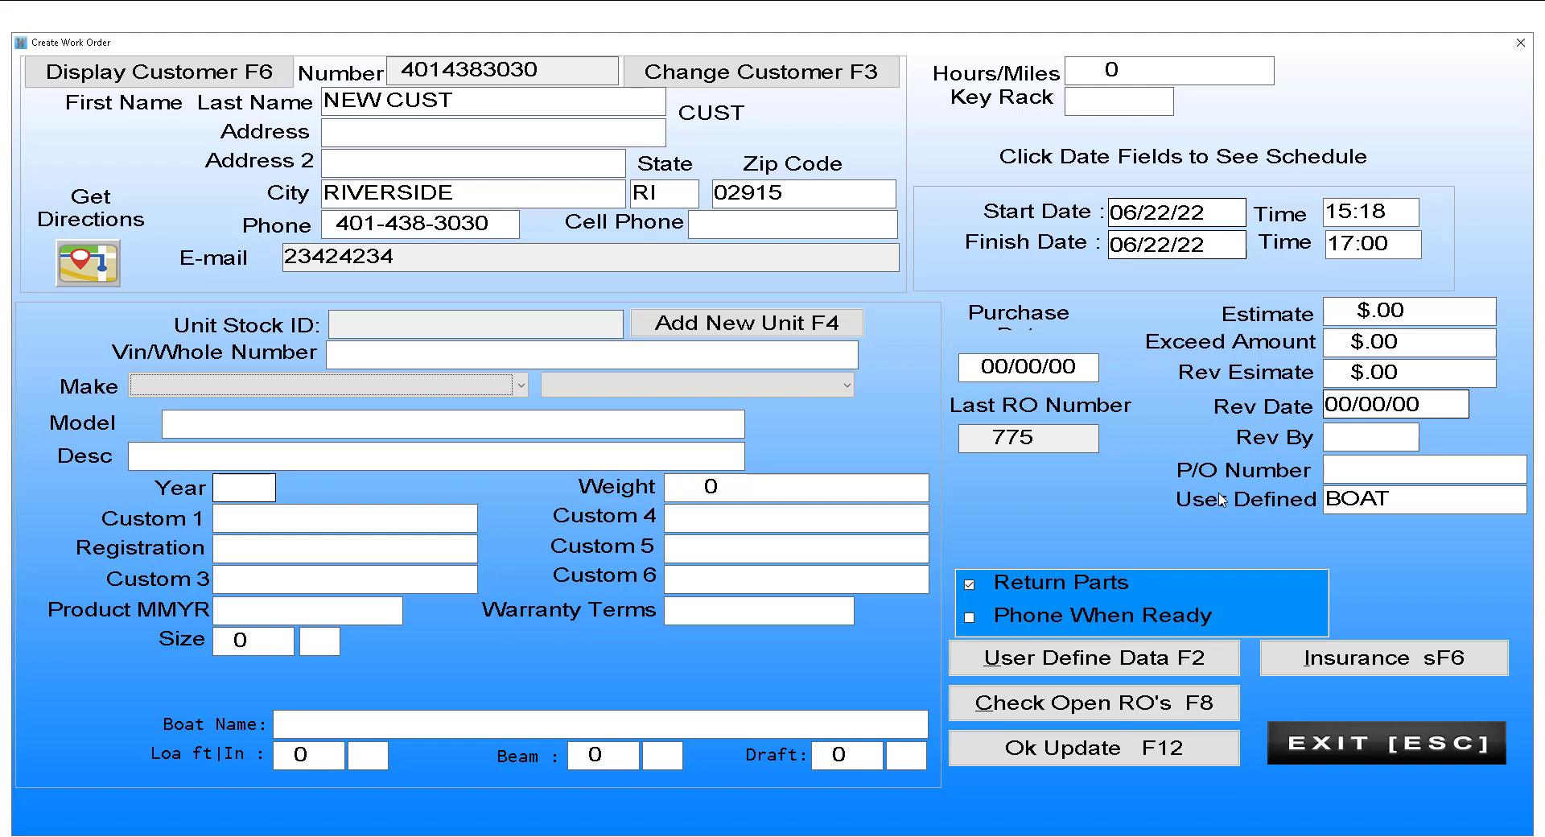
click(524, 386)
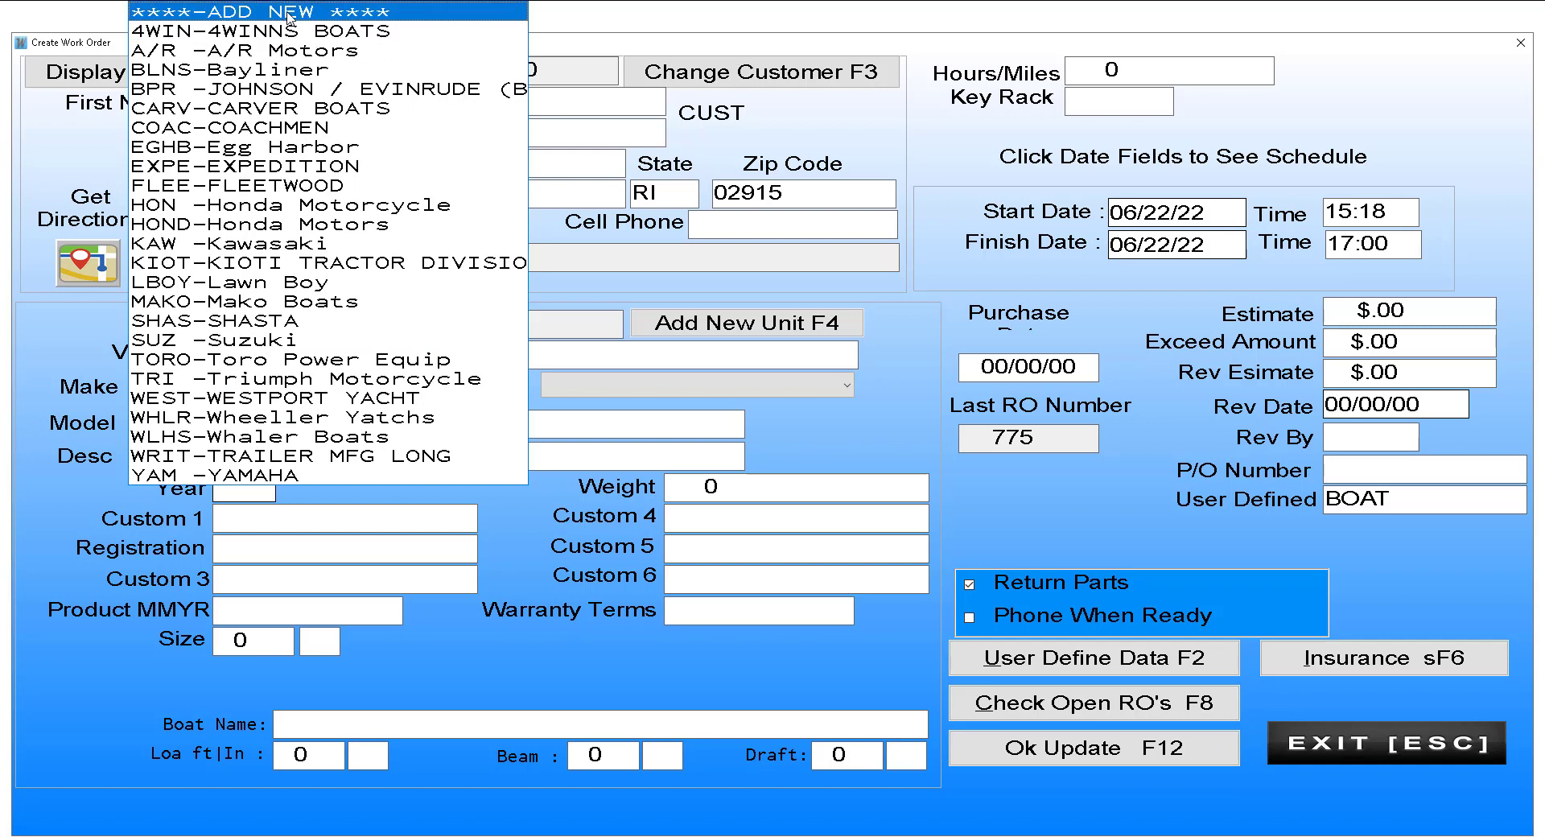
click(289, 36)
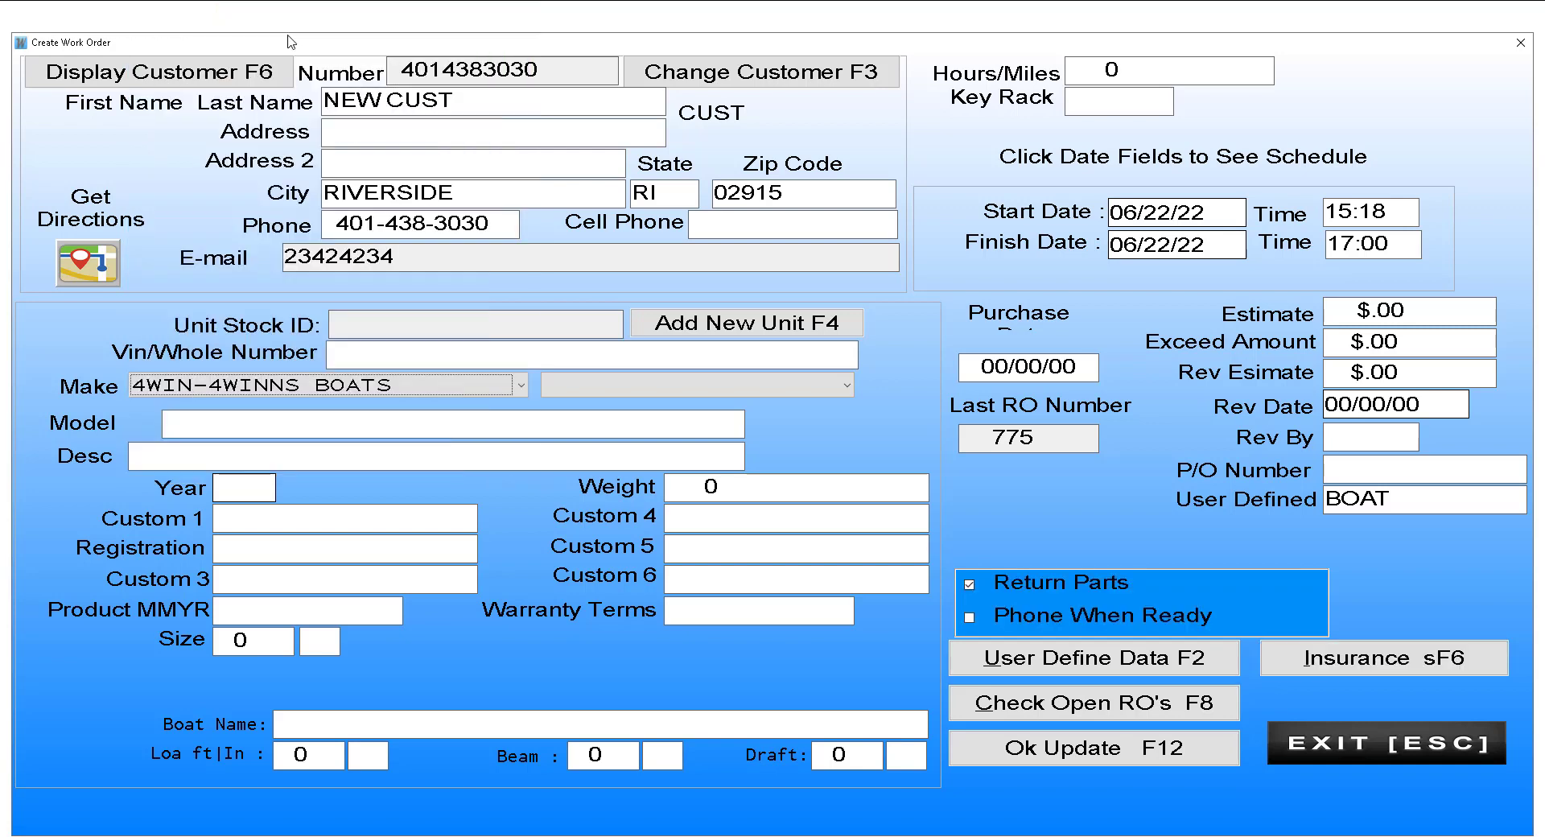
click(844, 385)
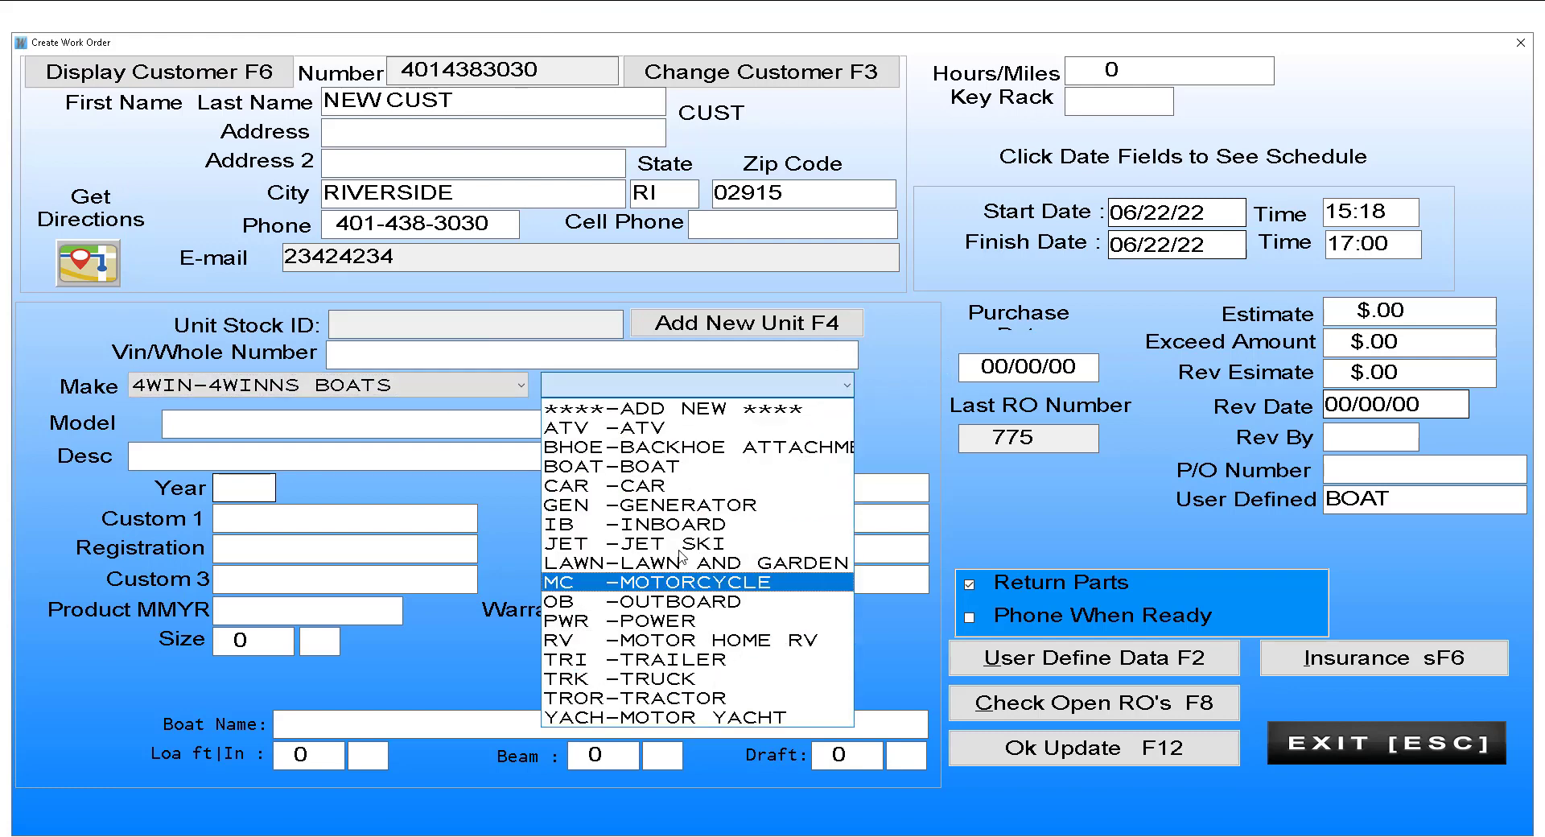
click(672, 467)
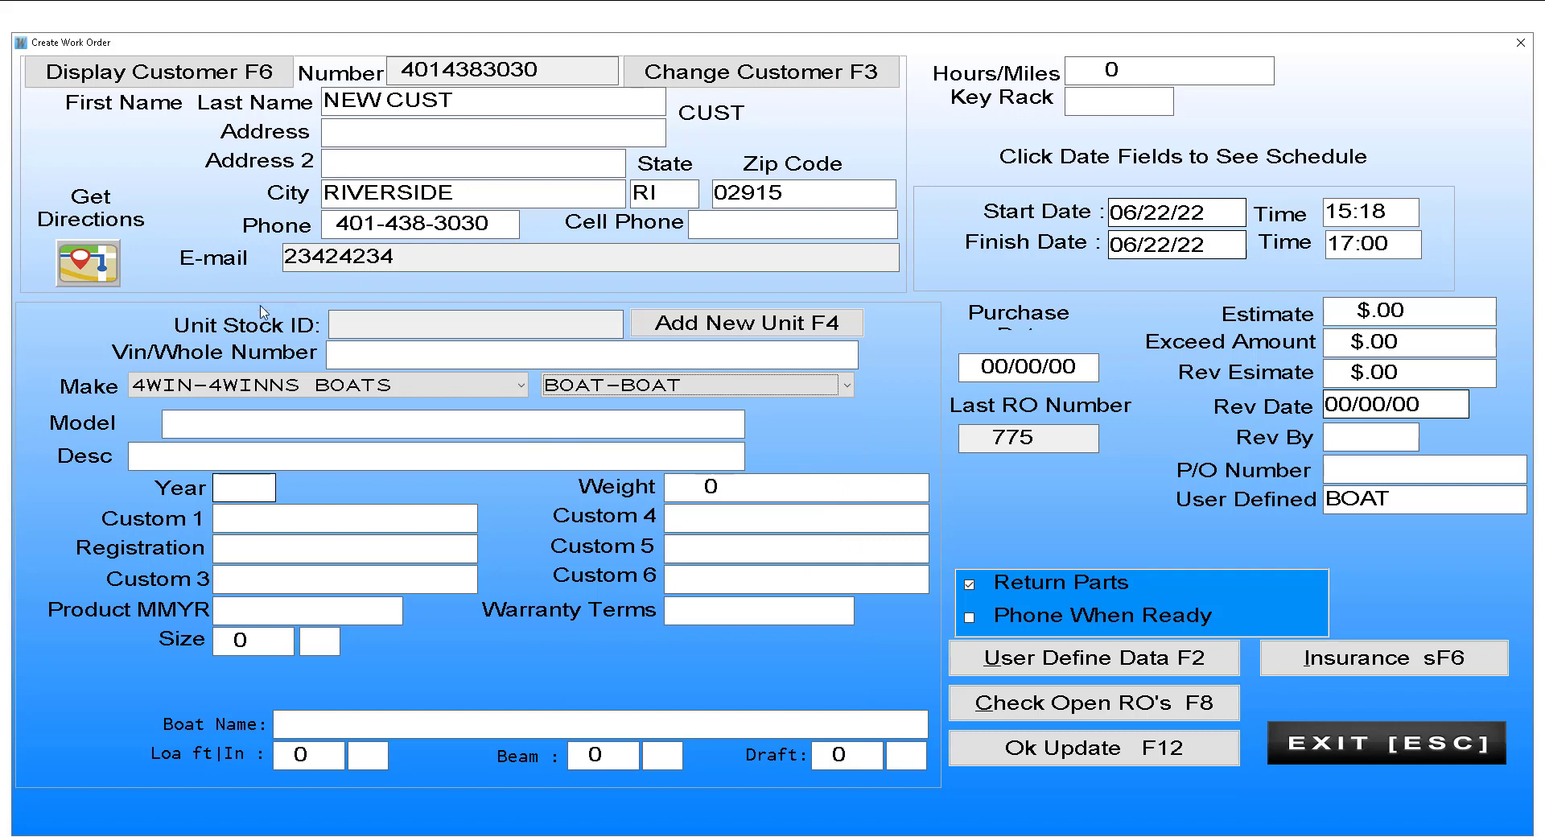
click(223, 435)
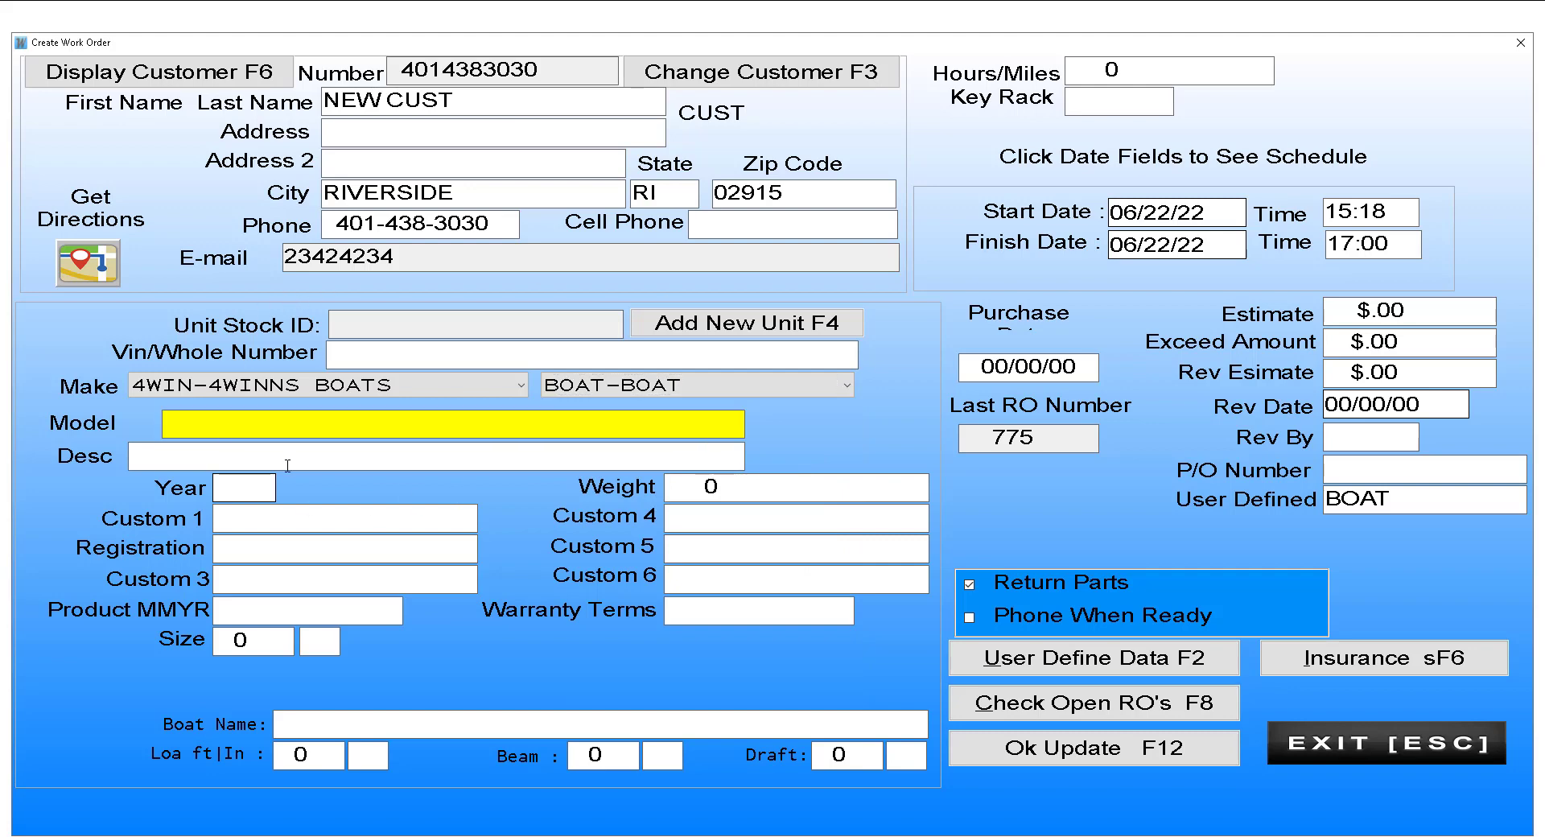
Step: Describe the boat as QEQWE, save the unit, and accept the auto-generated unit number
click(219, 463)
click(237, 487)
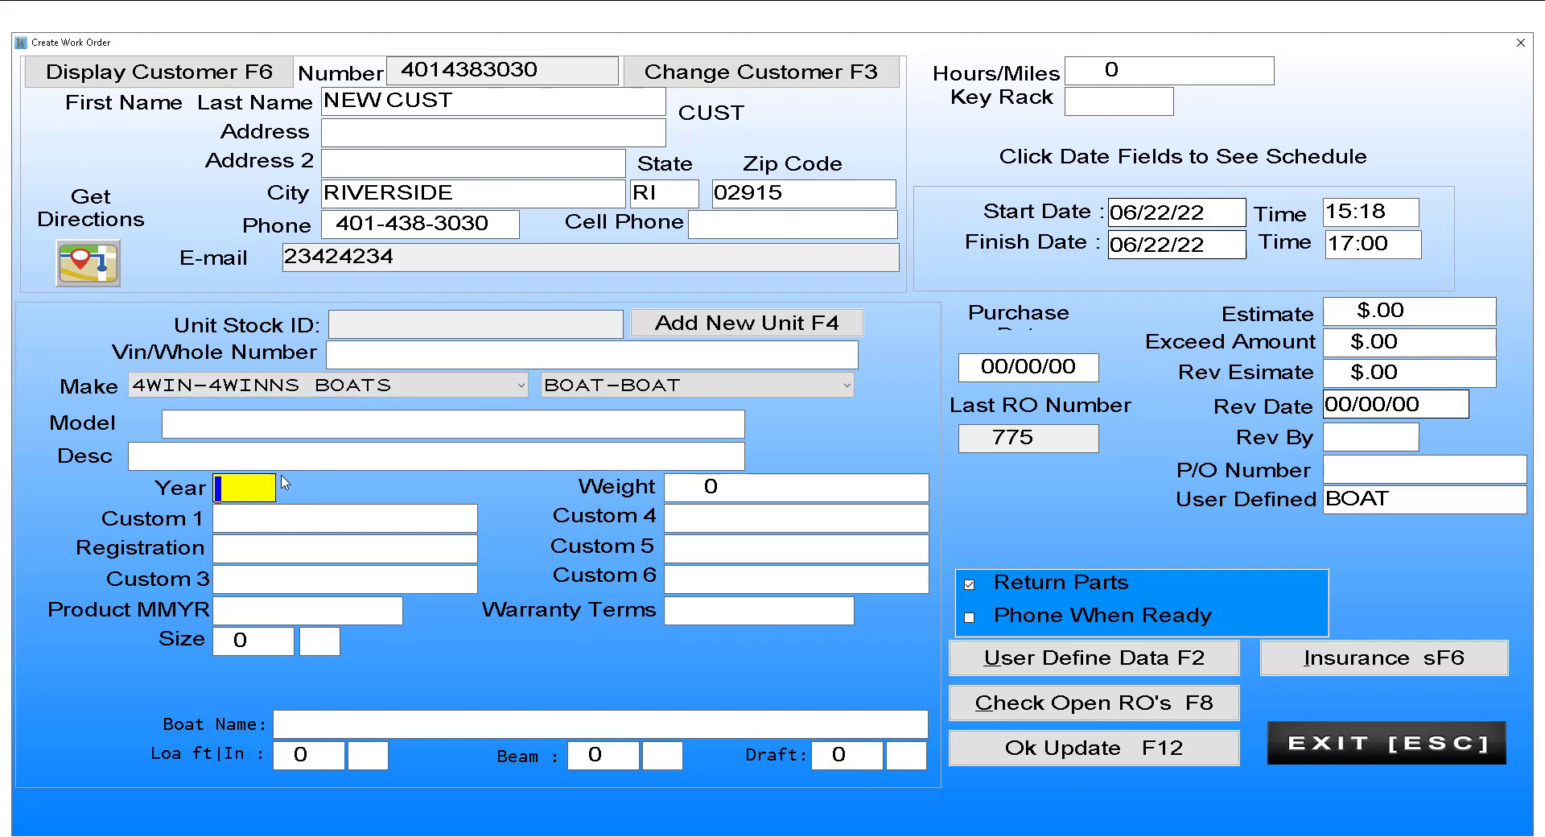
click(203, 455)
text(QEQWE)
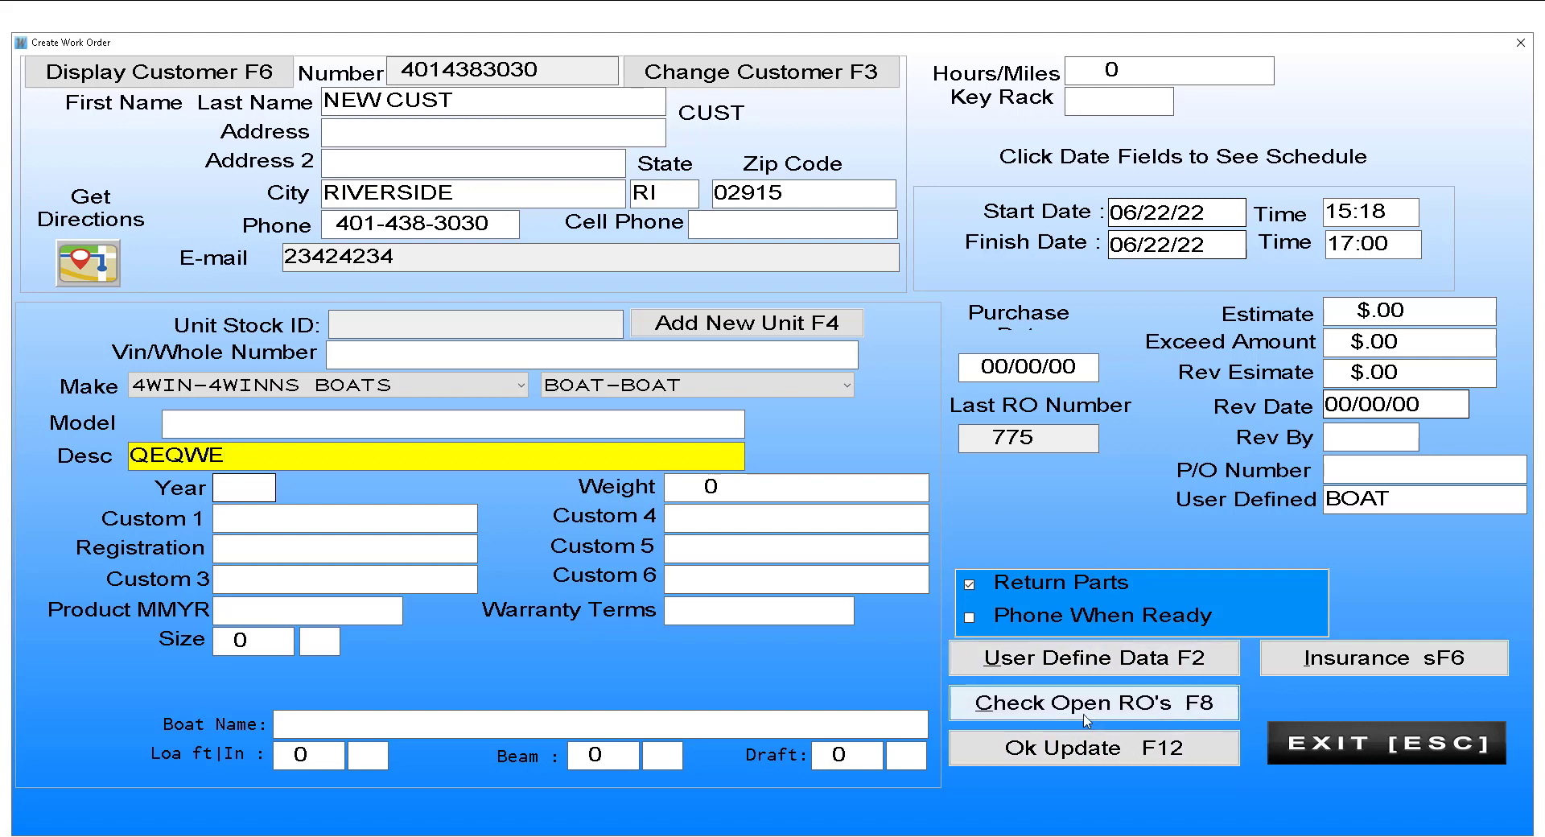
click(1082, 753)
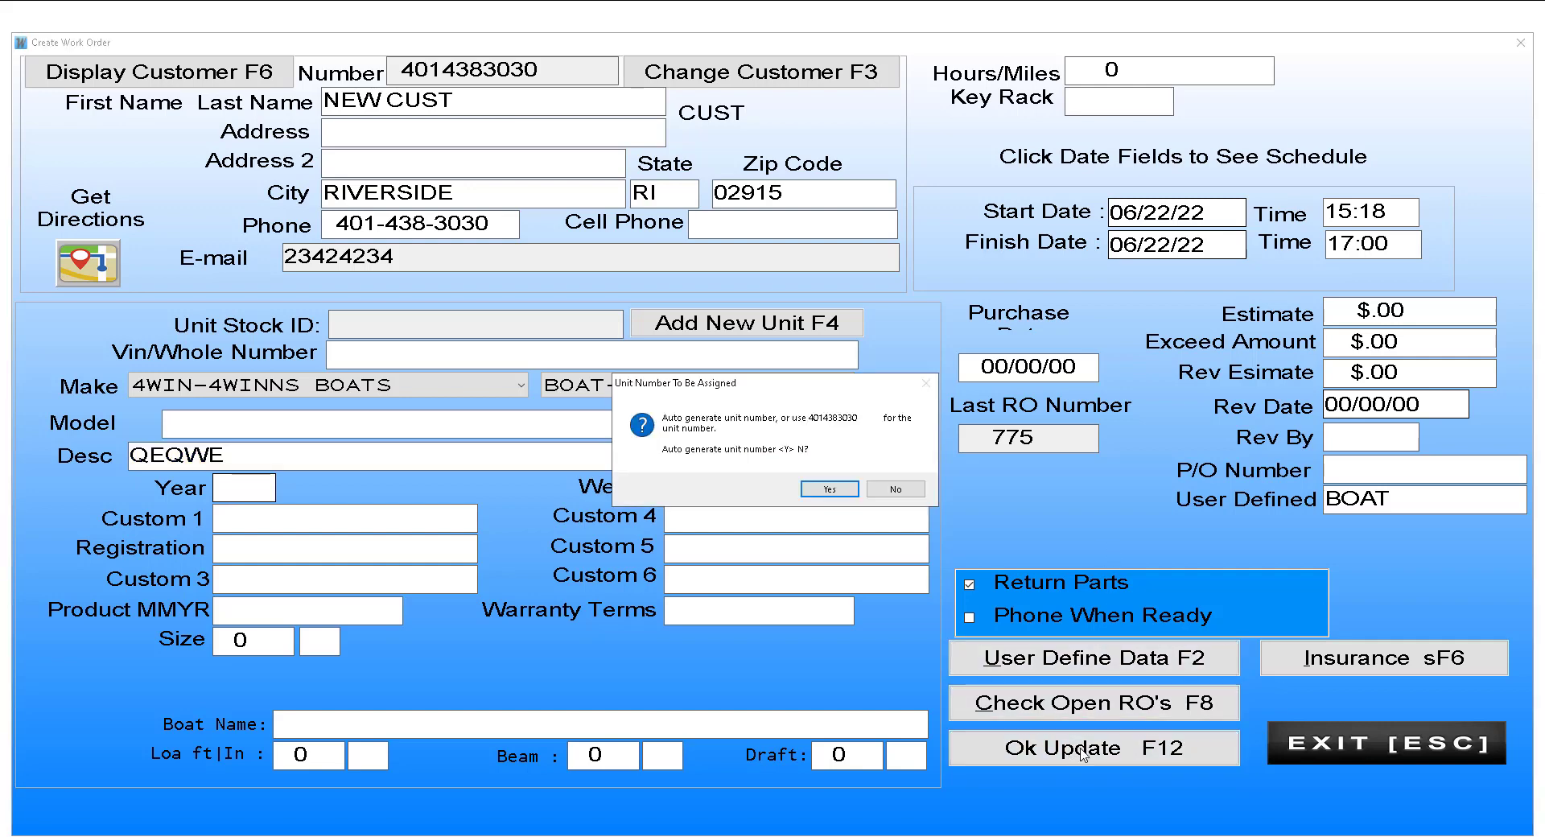
click(829, 488)
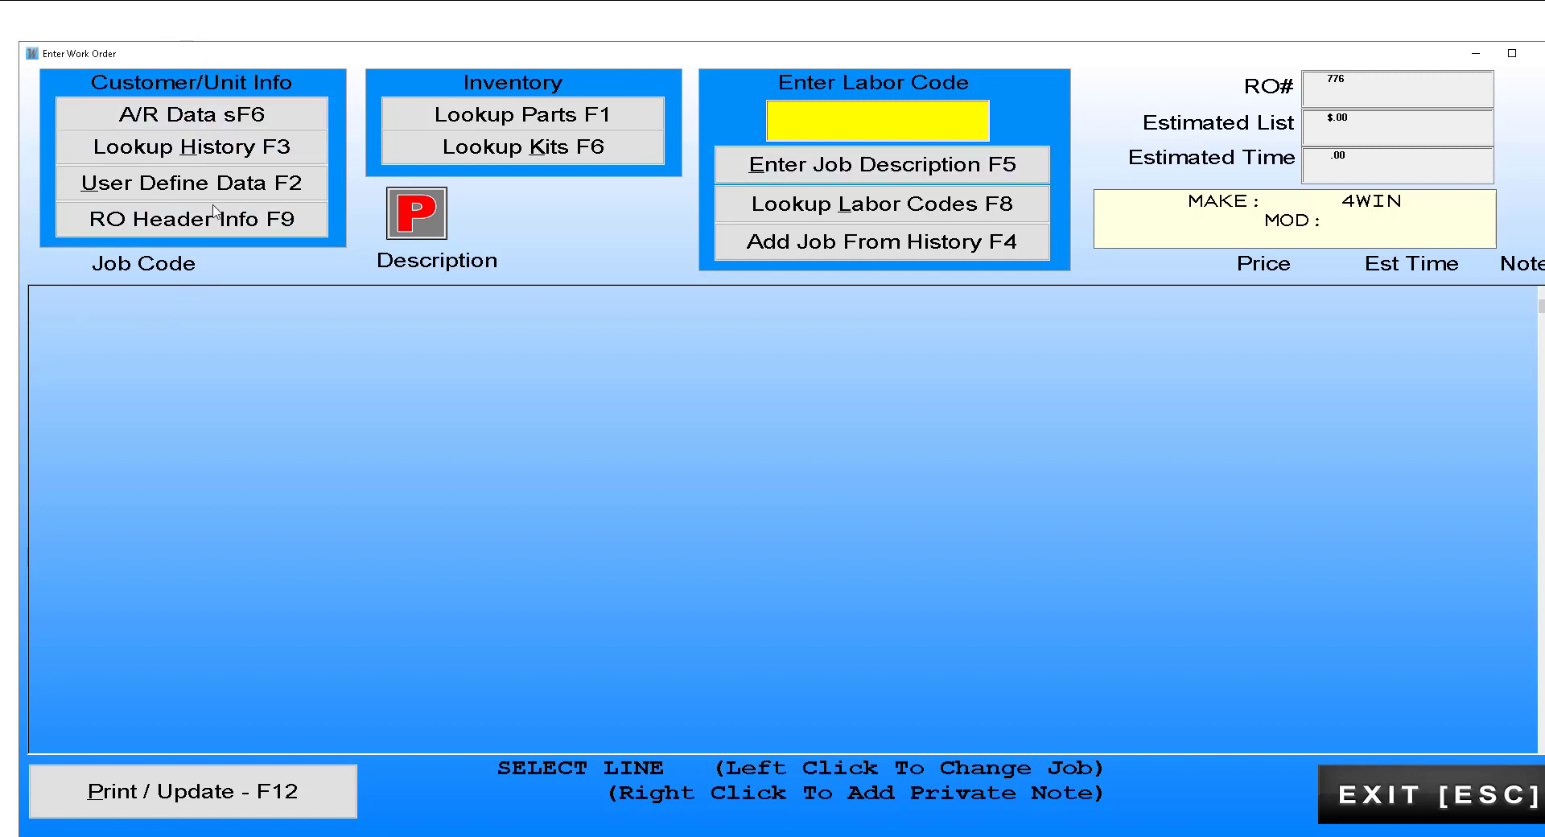
click(242, 117)
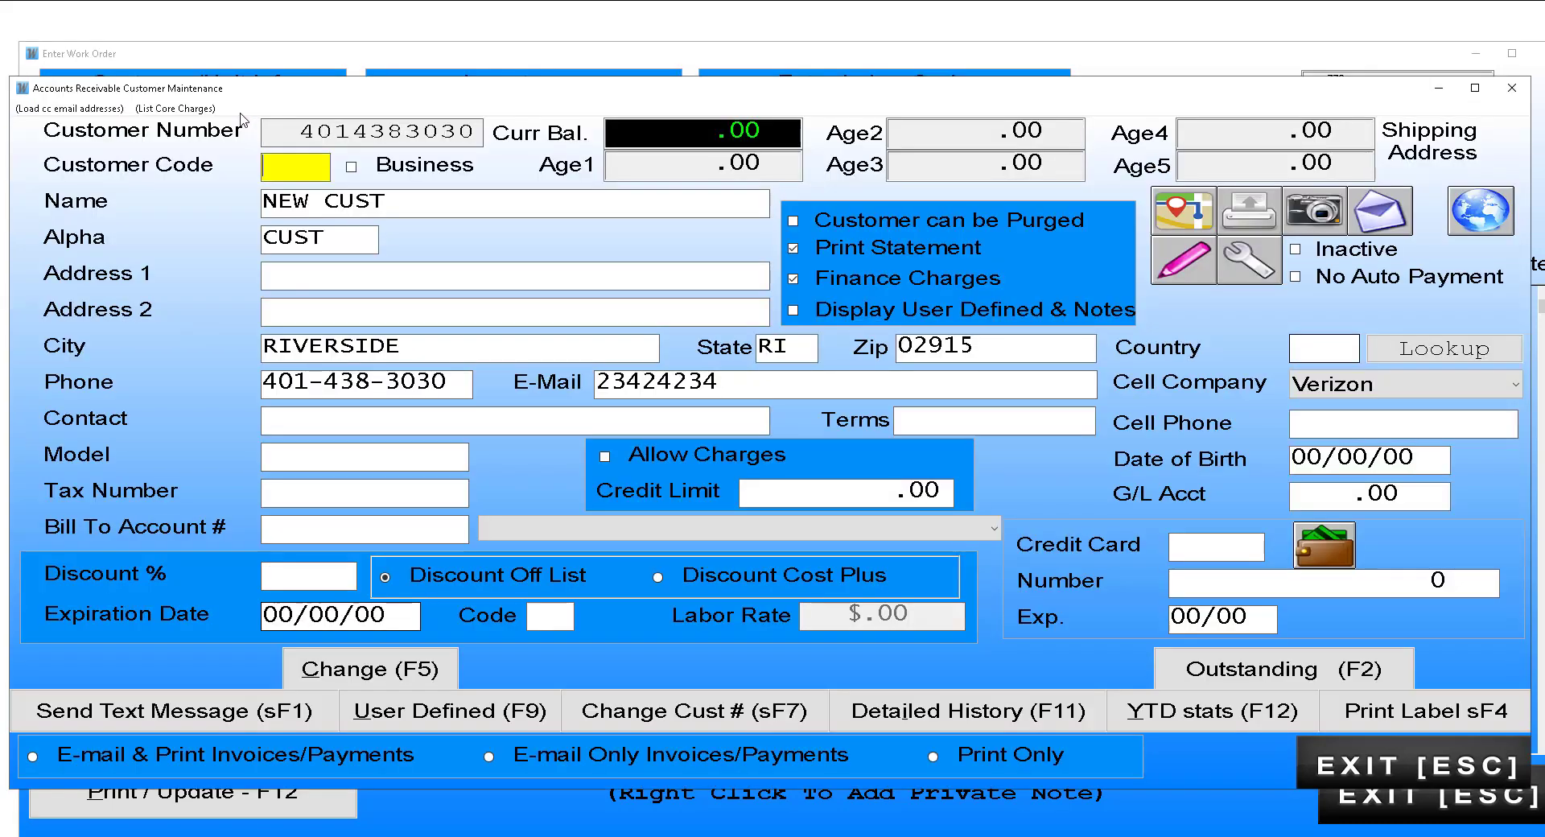
key(Escape)
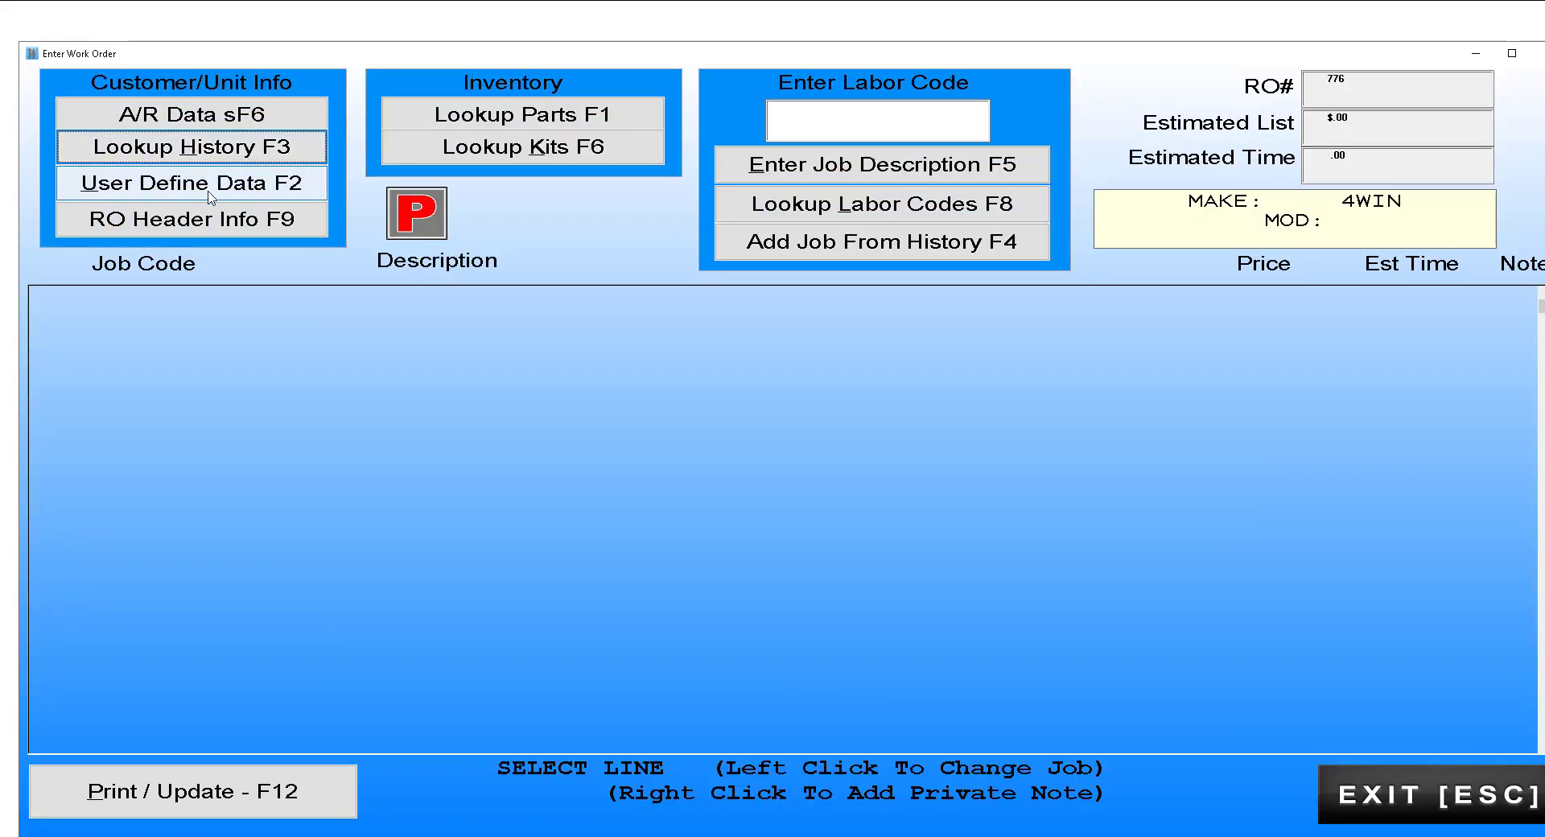
click(210, 193)
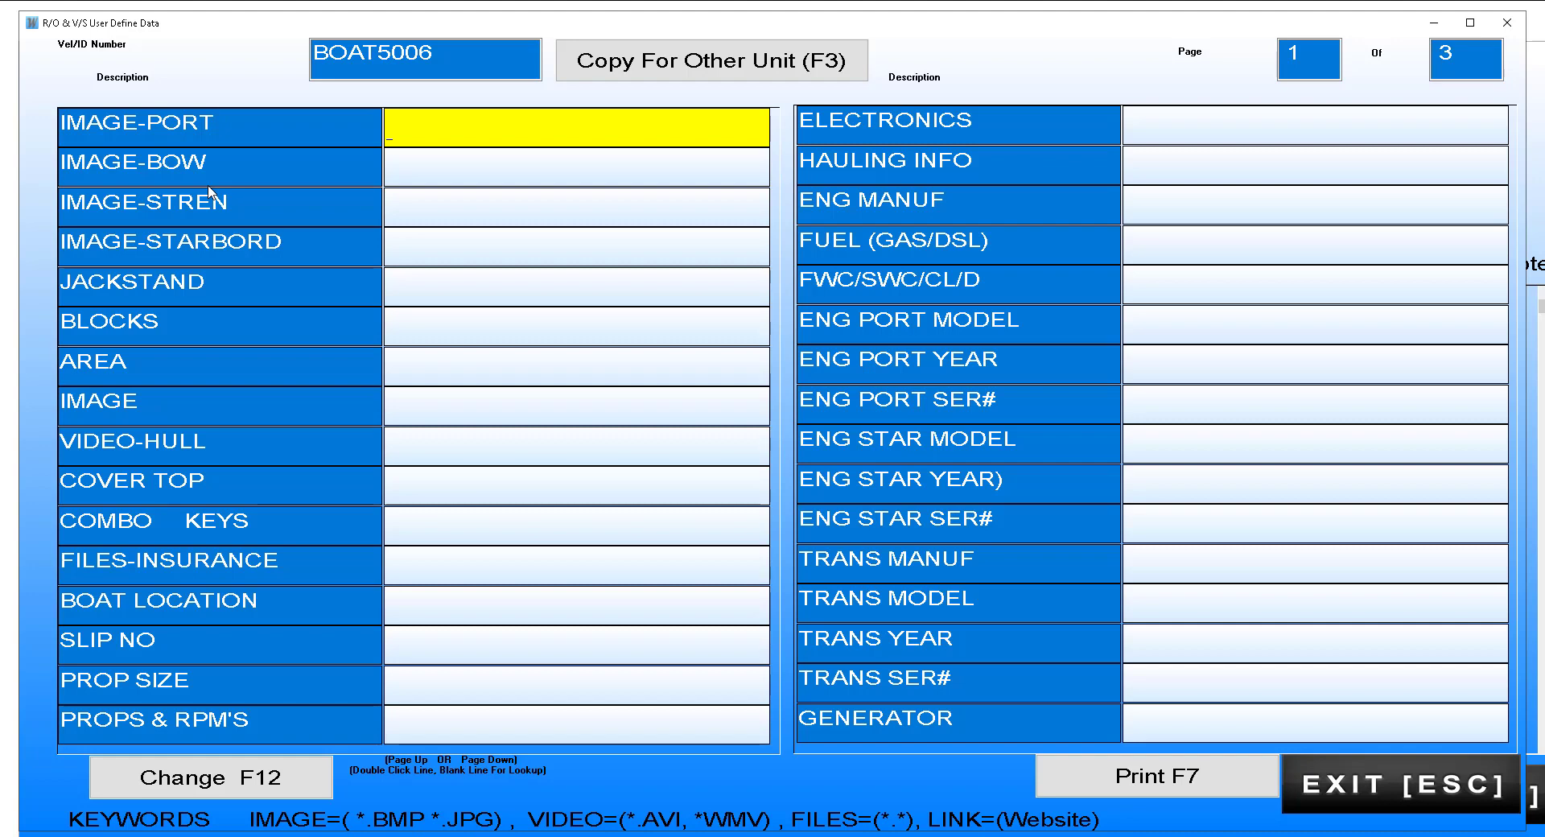
key(Escape)
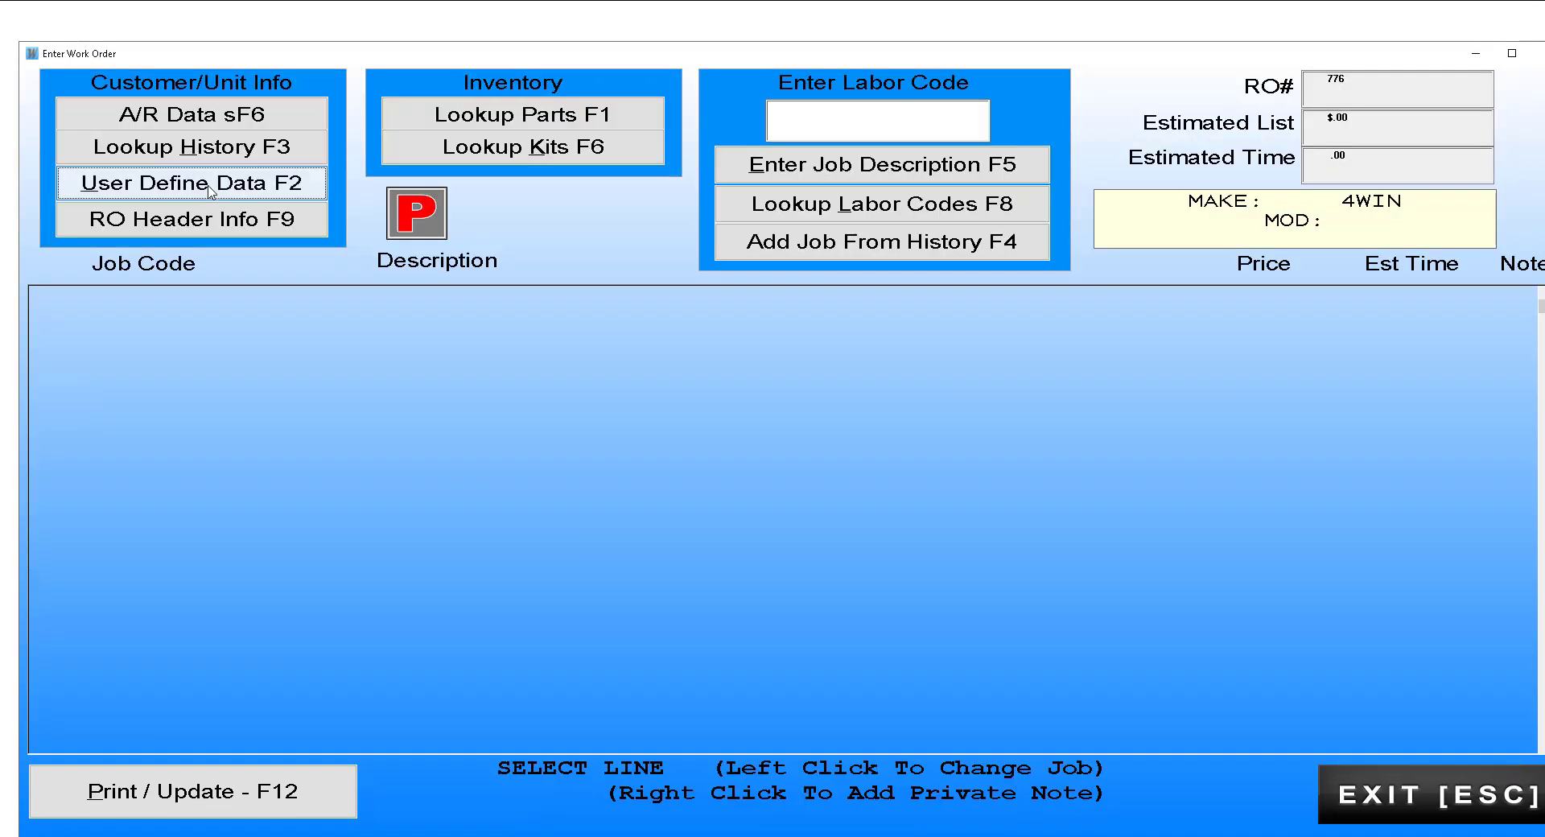
click(260, 219)
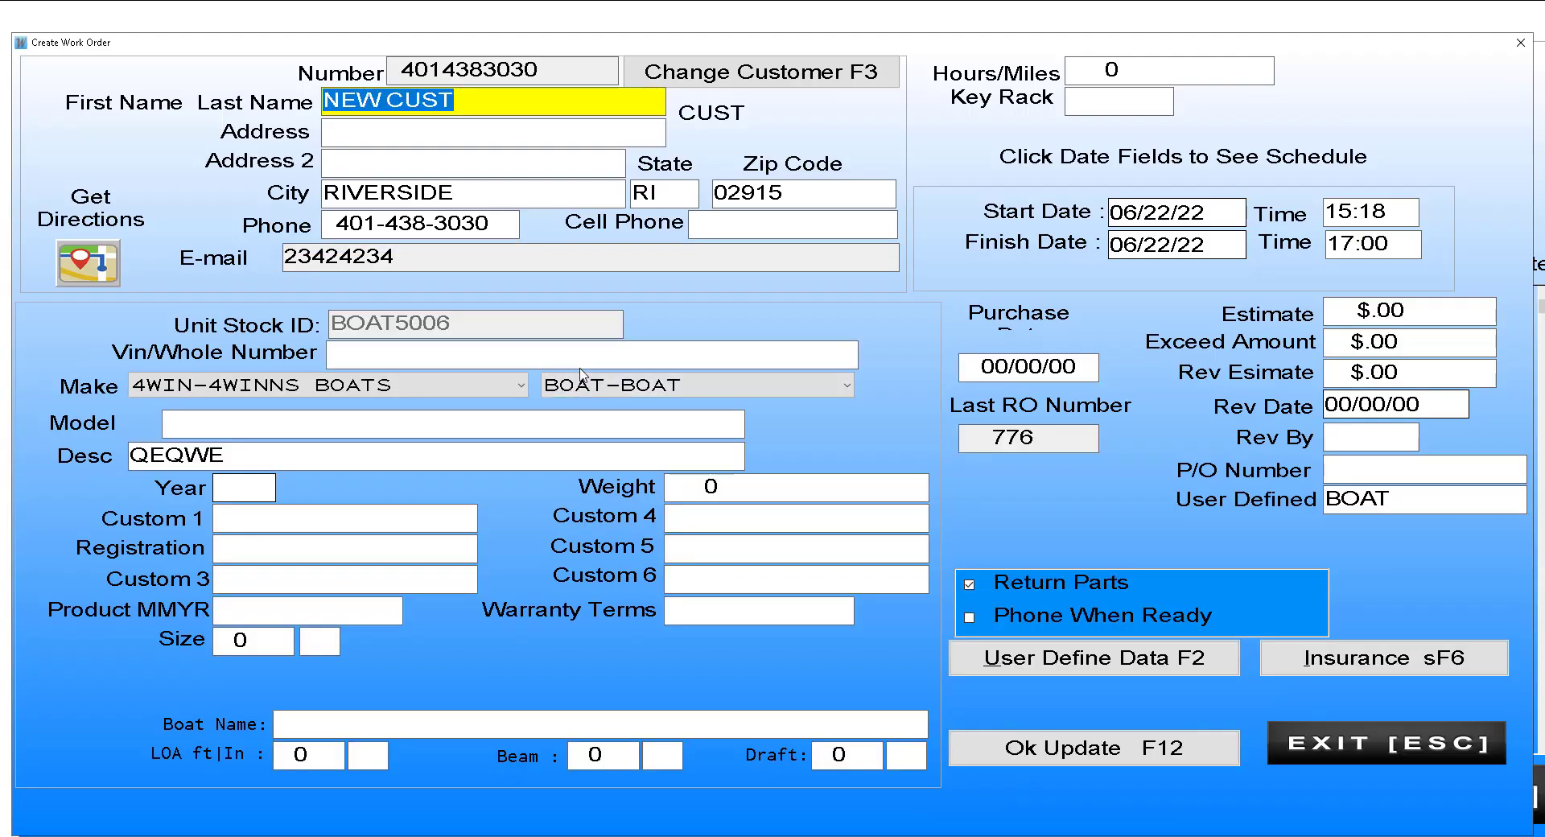
key(Escape)
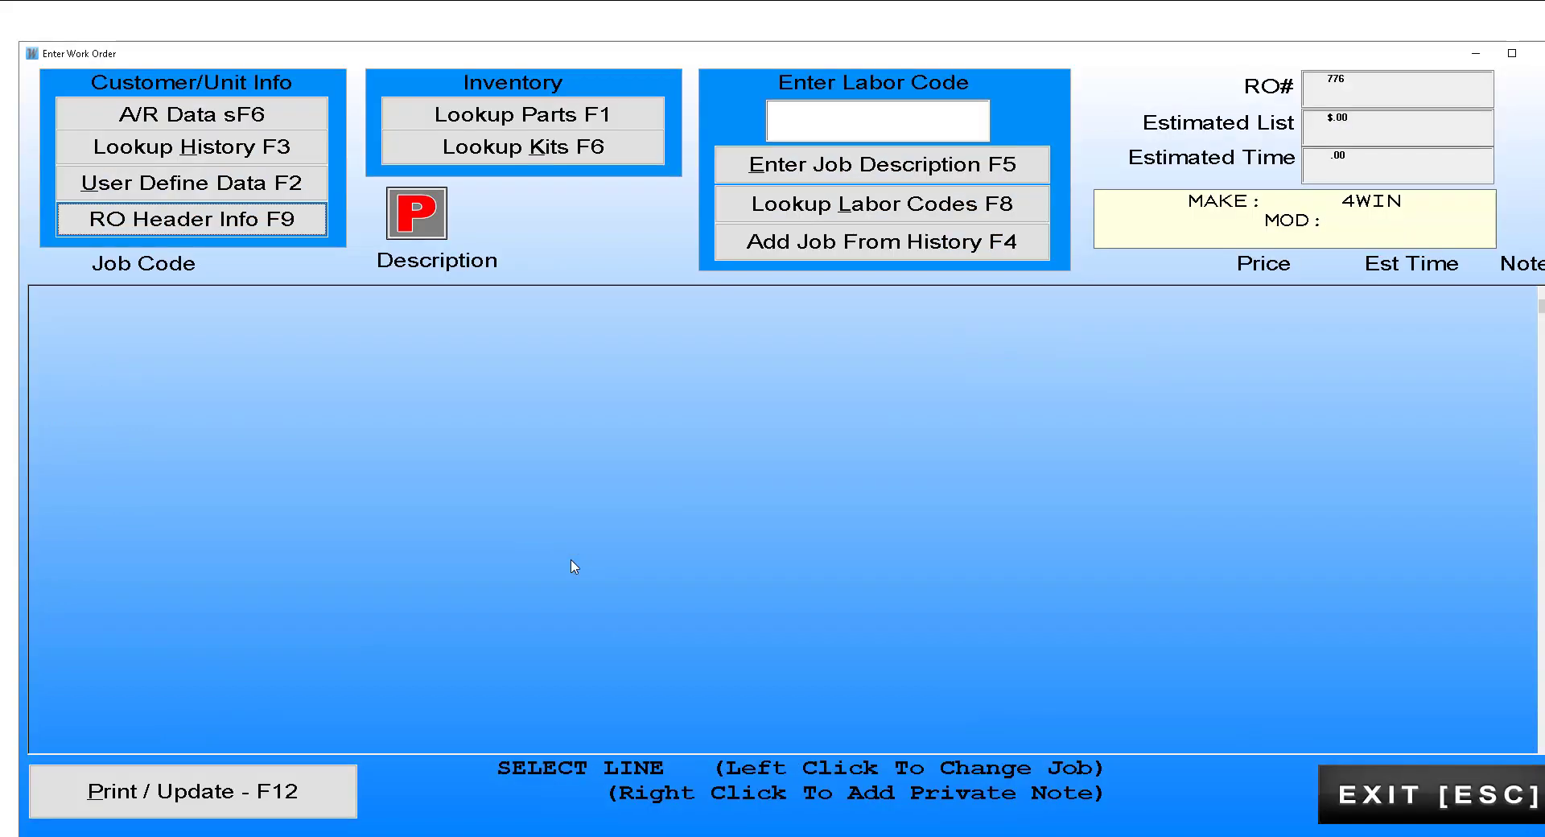